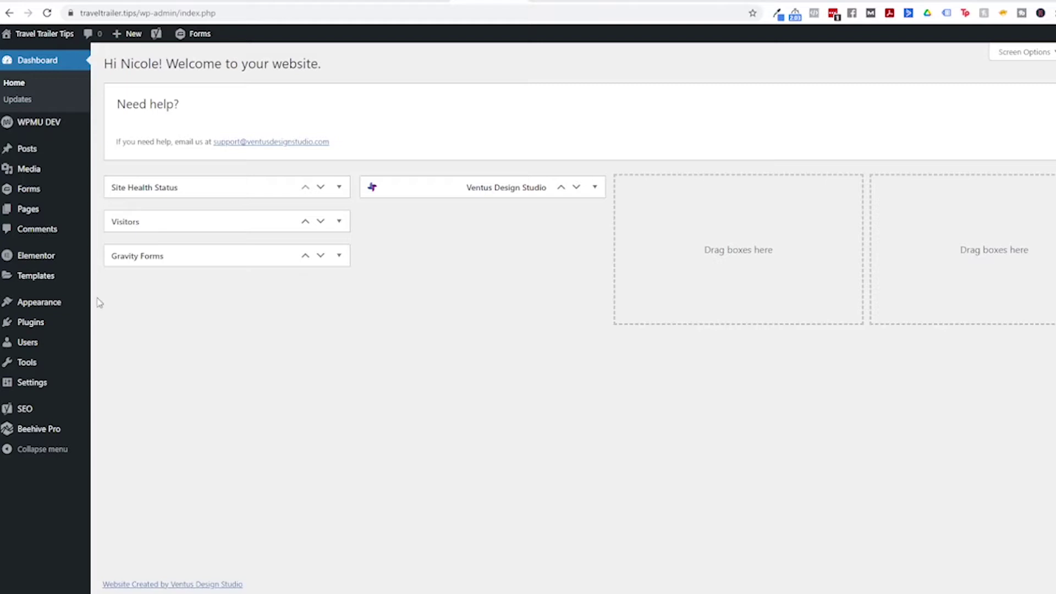
# Search the plugin directory for 'geodirectory', then install and activate Business Directory Plugin | GeoDirectory
pyautogui.moveTo(21, 323)
pyautogui.click(118, 340)
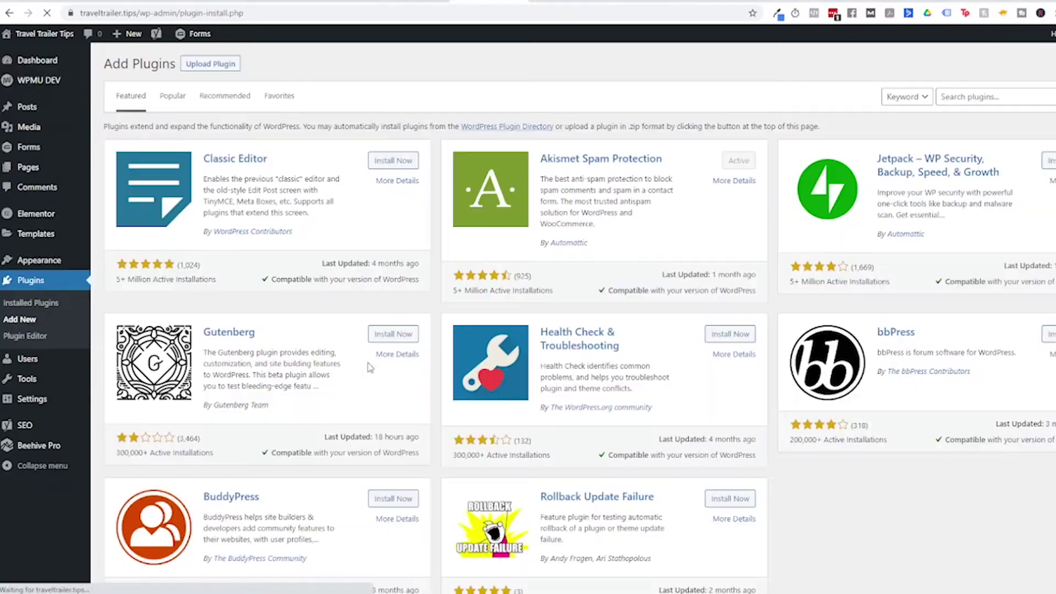
pyautogui.click(977, 95)
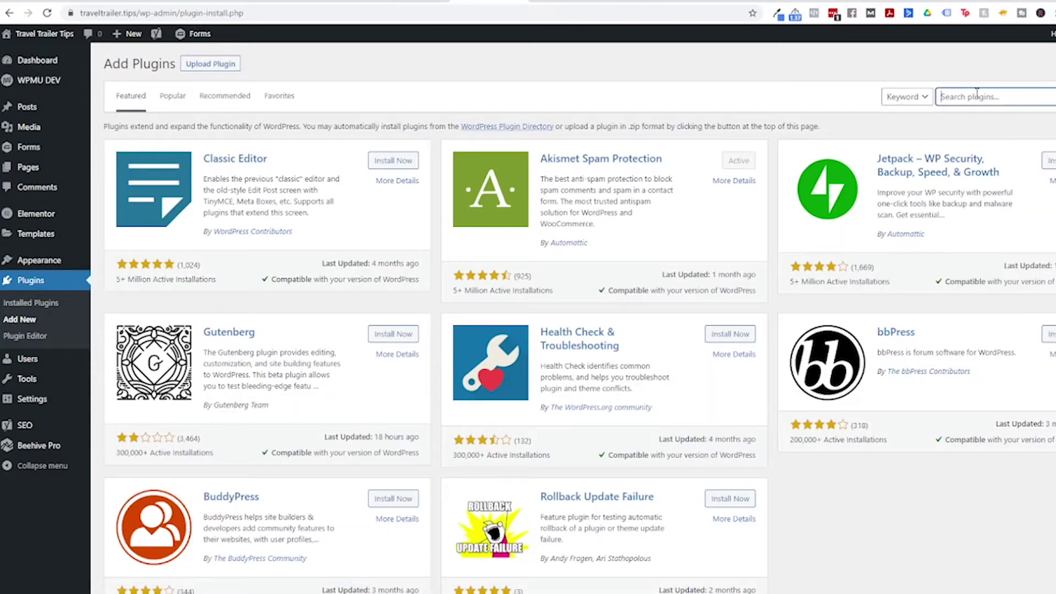
pyautogui.write('geodirectory')
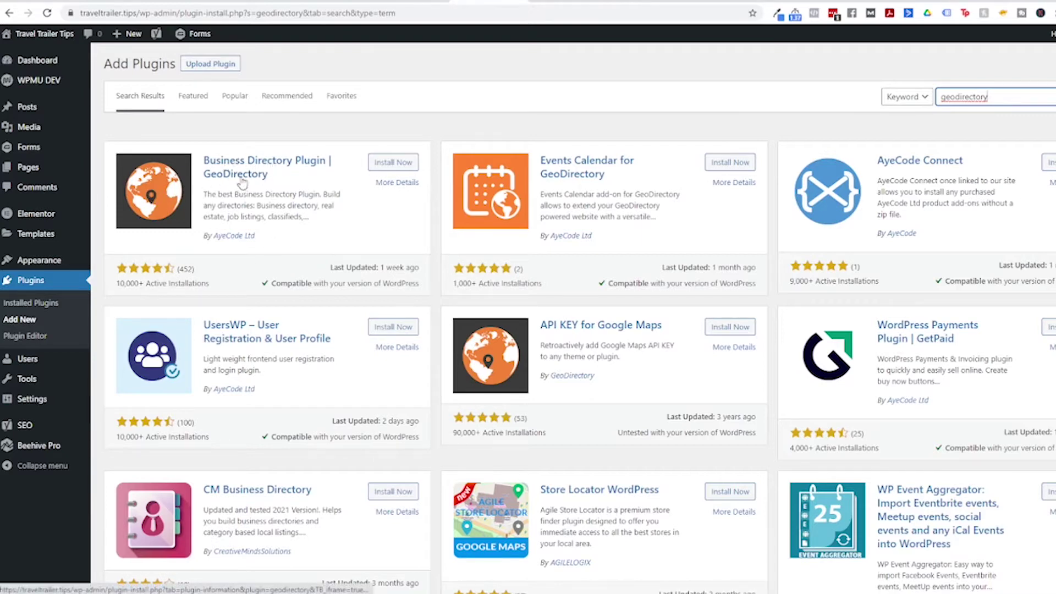
pyautogui.click(385, 163)
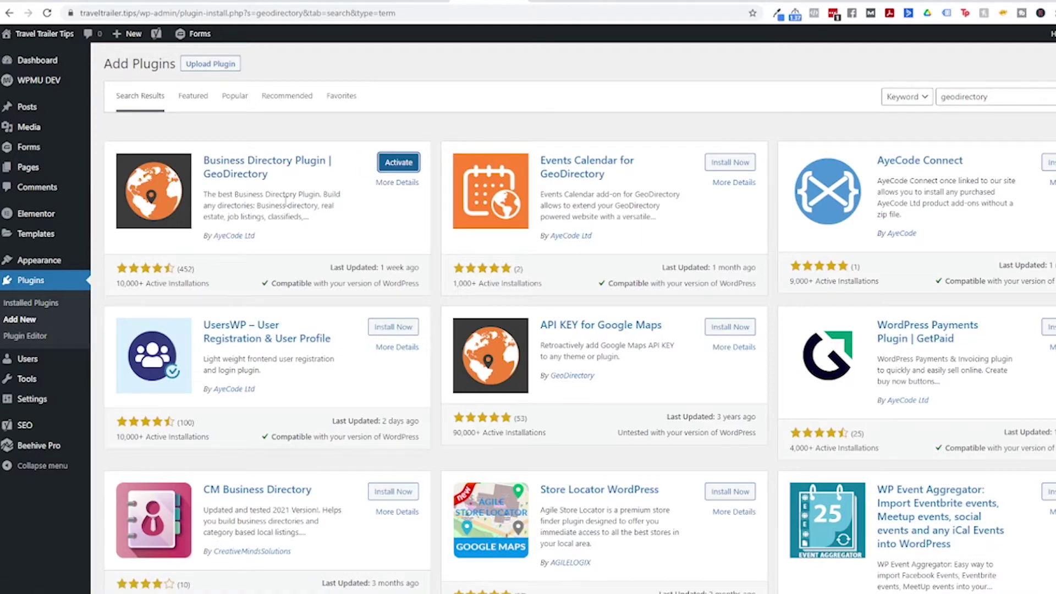
pyautogui.click(408, 162)
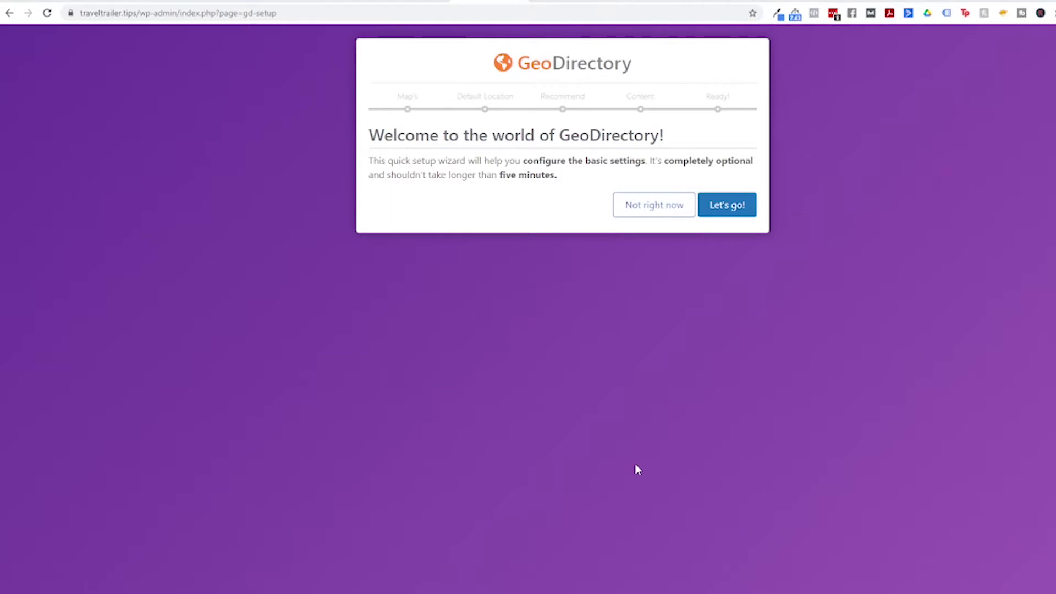
# Launch the GeoDirectory setup wizard and keep Maps API on Automatic (recommended)
pyautogui.click(730, 205)
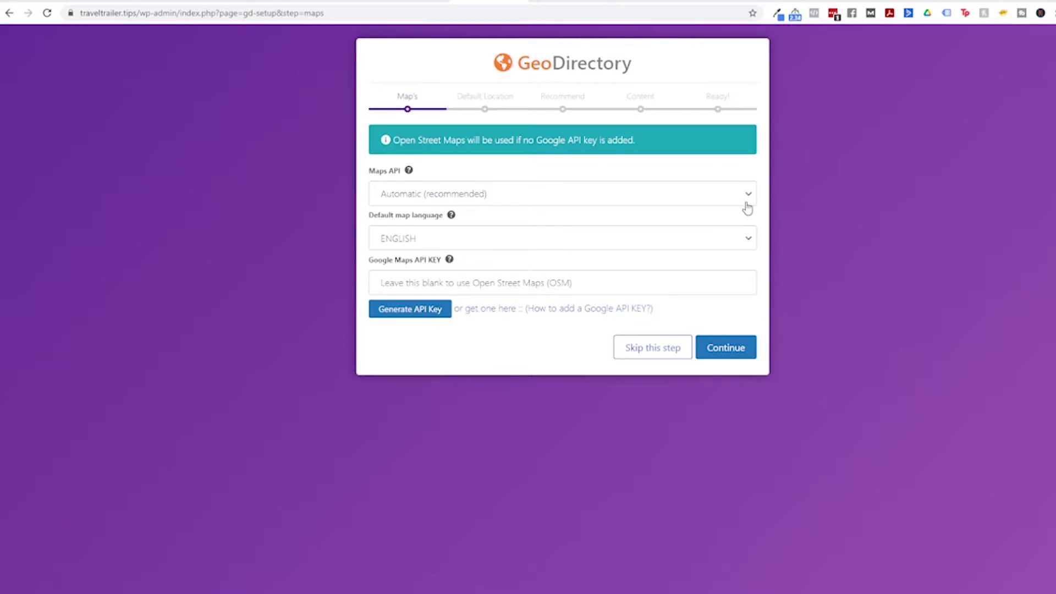
pyautogui.click(721, 202)
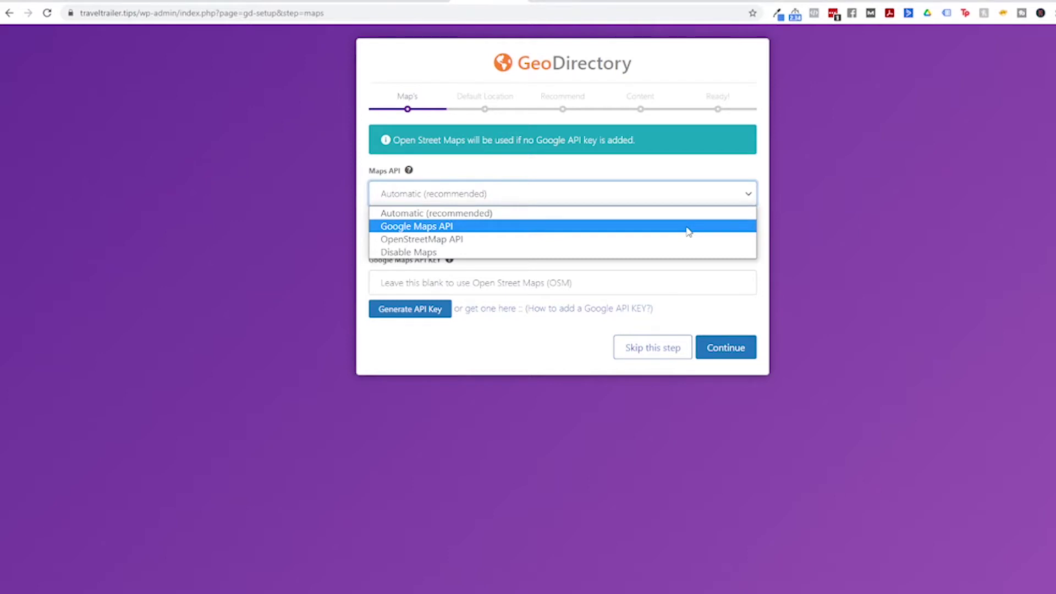
pyautogui.click(770, 228)
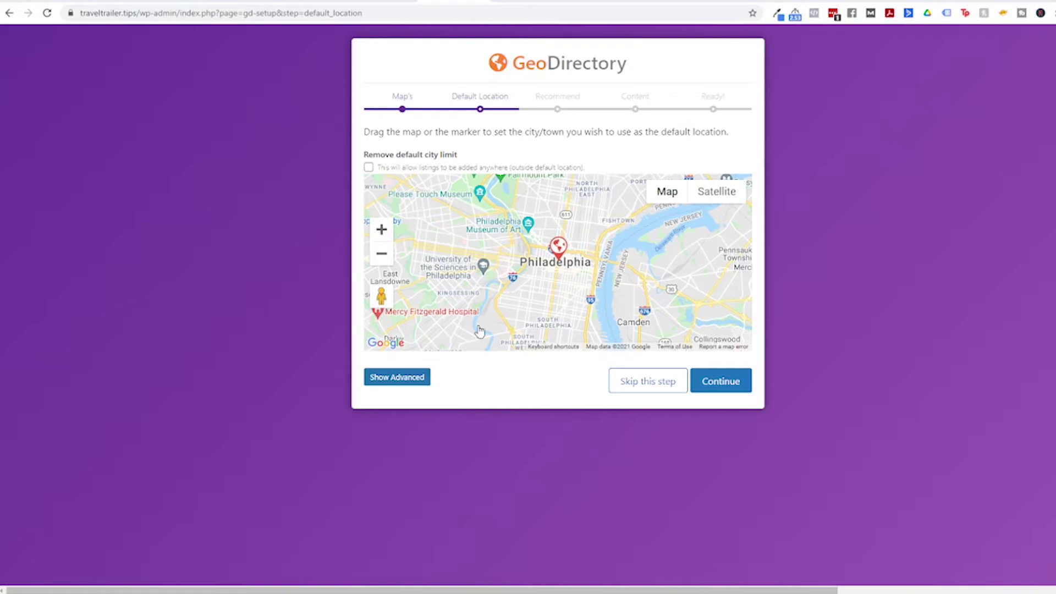
# Zoom out and pan the default-location map from Philadelphia down to western North Carolina
pyautogui.moveTo(498, 319); pyautogui.dragTo(498, 284)
pyautogui.click(381, 254)
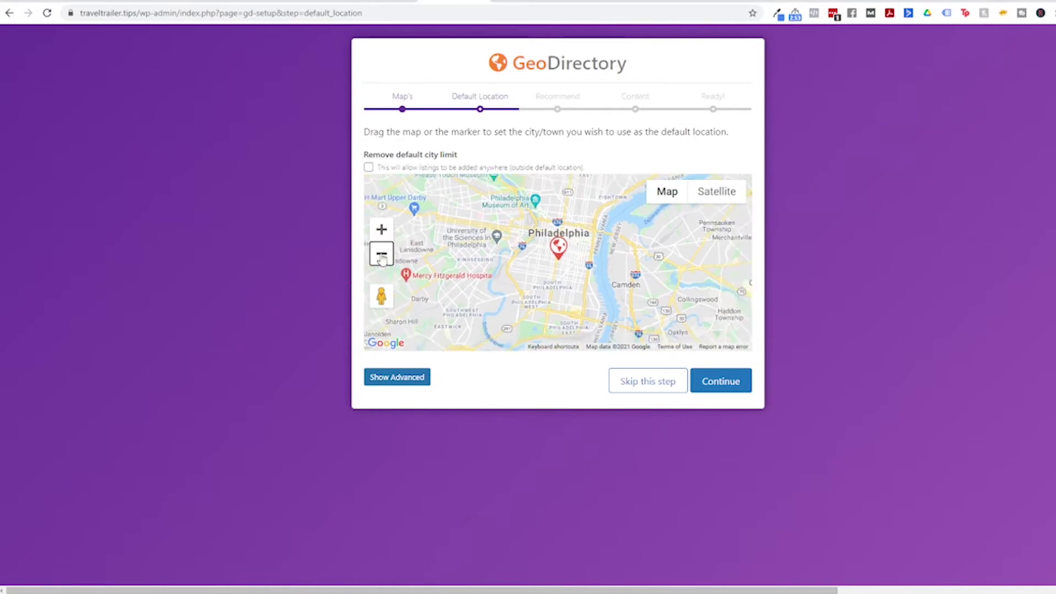
pyautogui.click(382, 255)
pyautogui.moveTo(560, 277); pyautogui.dragTo(574, 228)
pyautogui.click(381, 255)
pyautogui.click(382, 260)
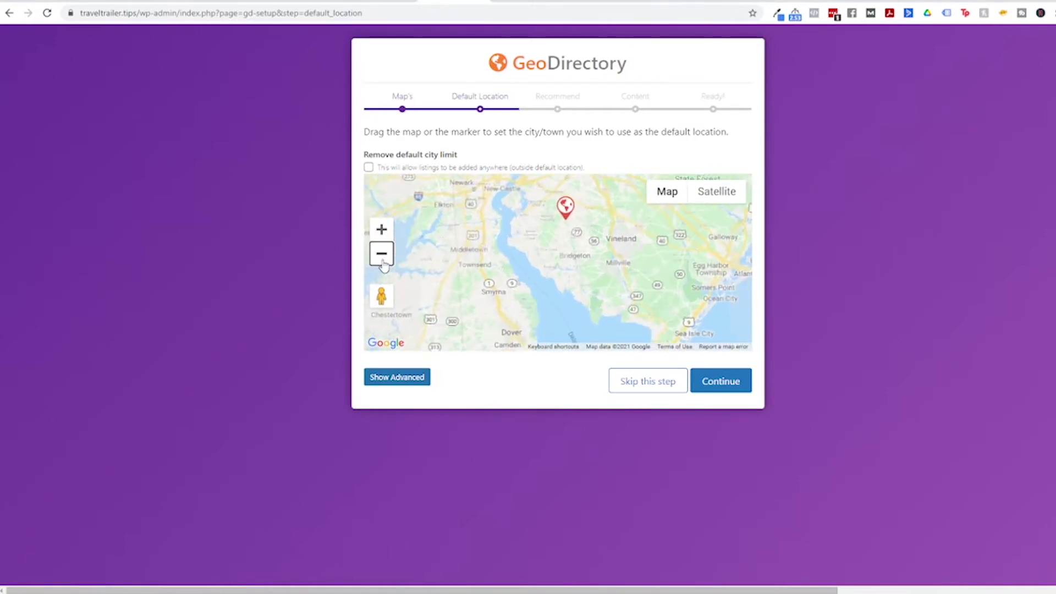
pyautogui.moveTo(418, 308); pyautogui.dragTo(539, 236)
pyautogui.moveTo(495, 330); pyautogui.dragTo(654, 254)
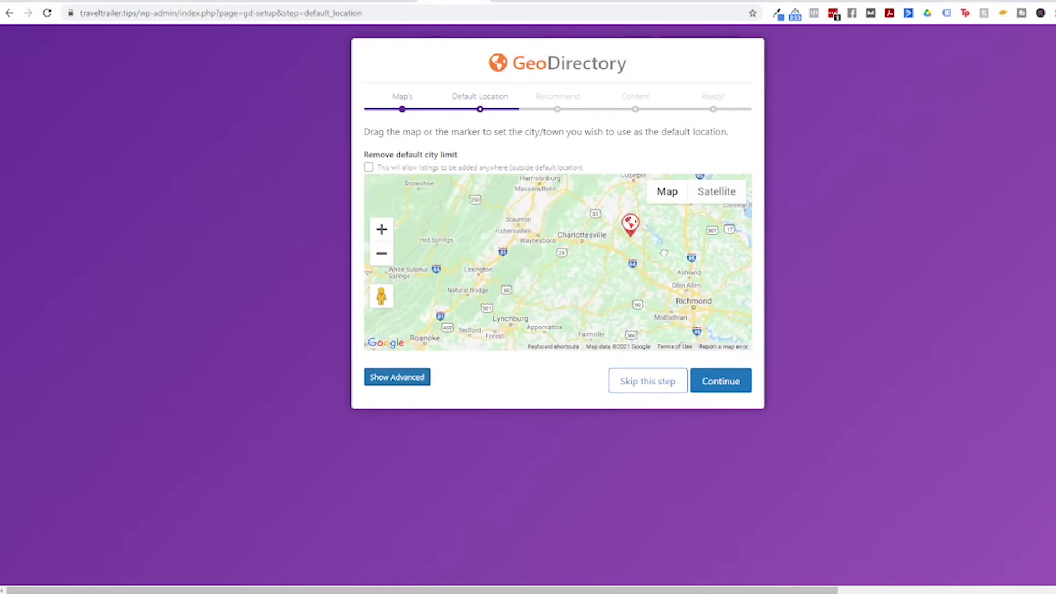
pyautogui.click(383, 256)
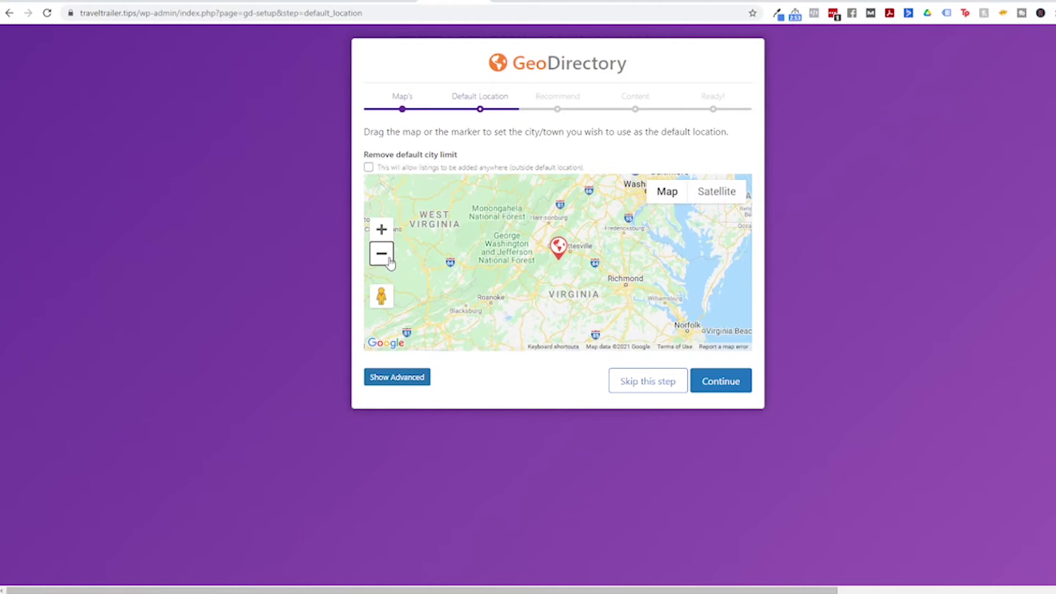
pyautogui.moveTo(522, 345)
pyautogui.mouseDown()
pyautogui.moveTo(548, 316)
pyautogui.moveTo(581, 216)
pyautogui.mouseUp()
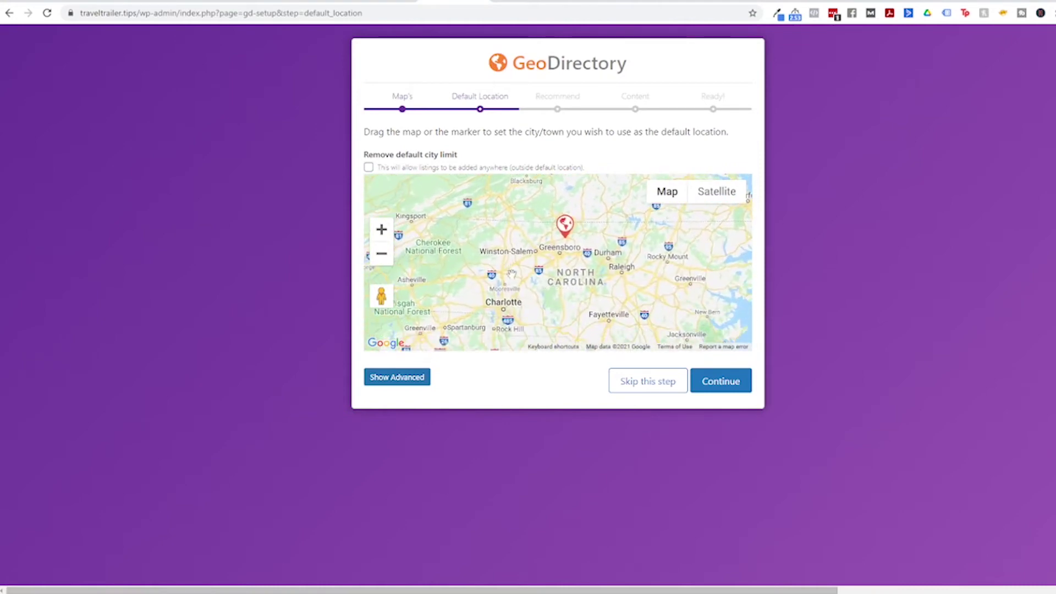
pyautogui.moveTo(510, 273); pyautogui.dragTo(620, 254)
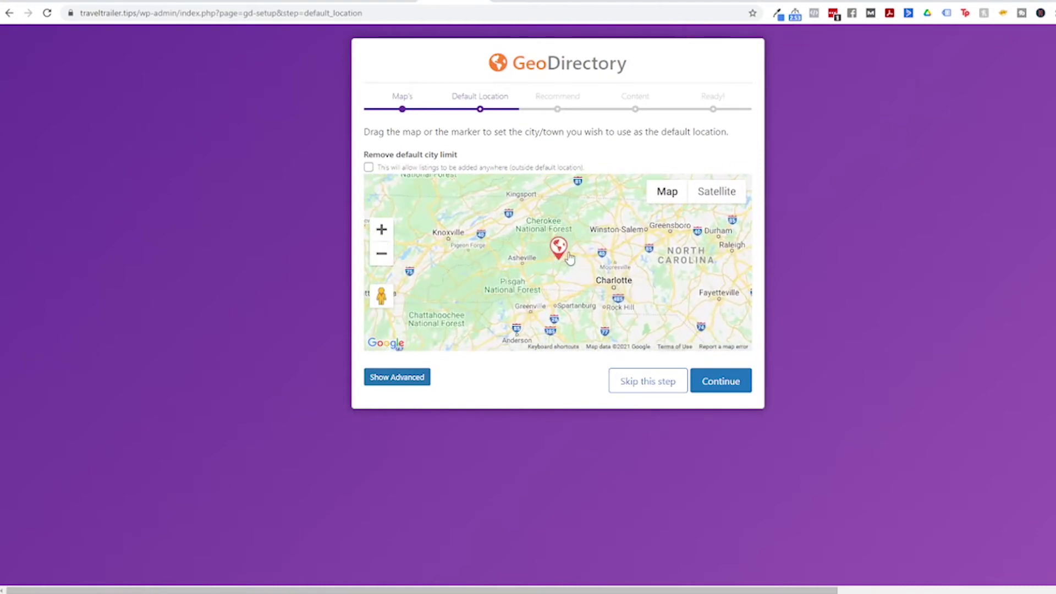
# Drop the location marker on Asheville at city-level zoom and confirm it
pyautogui.moveTo(535, 258); pyautogui.dragTo(521, 257)
pyautogui.click(379, 236)
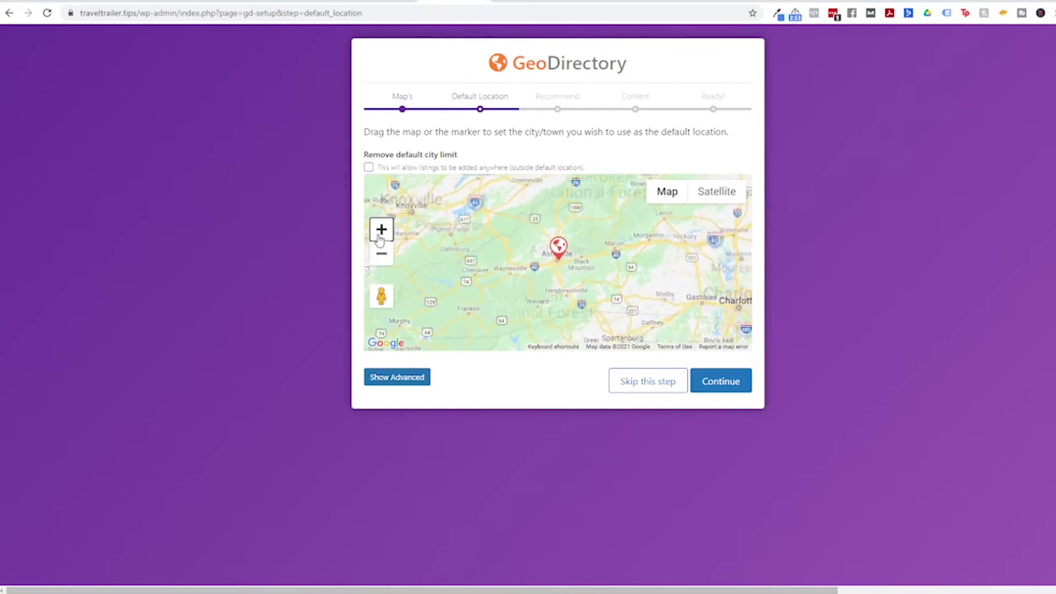
pyautogui.click(380, 236)
pyautogui.click(380, 236)
pyautogui.click(379, 235)
pyautogui.click(379, 235)
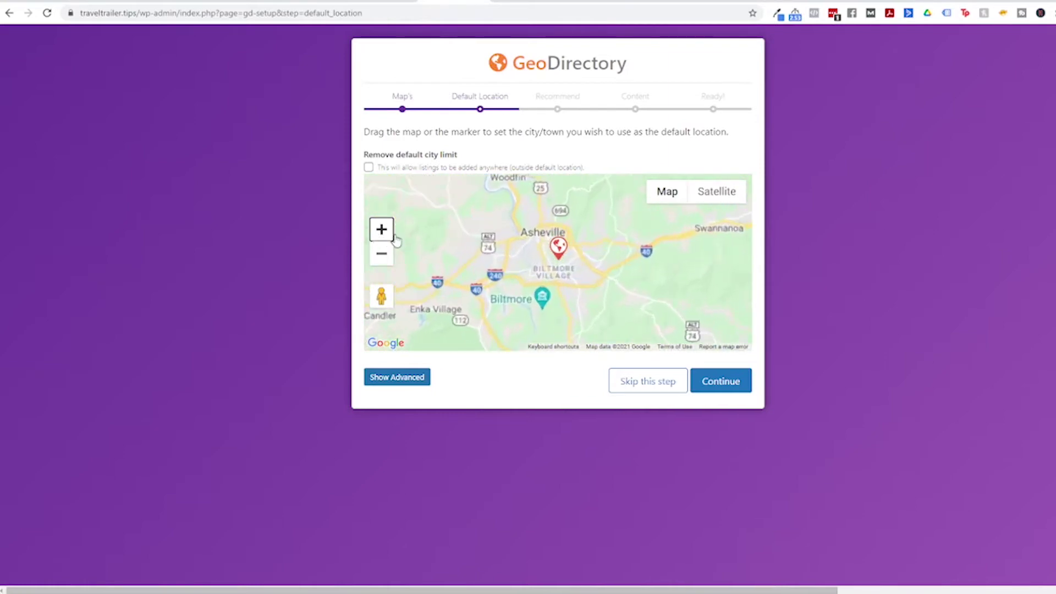
pyautogui.moveTo(558, 247); pyautogui.dragTo(535, 237)
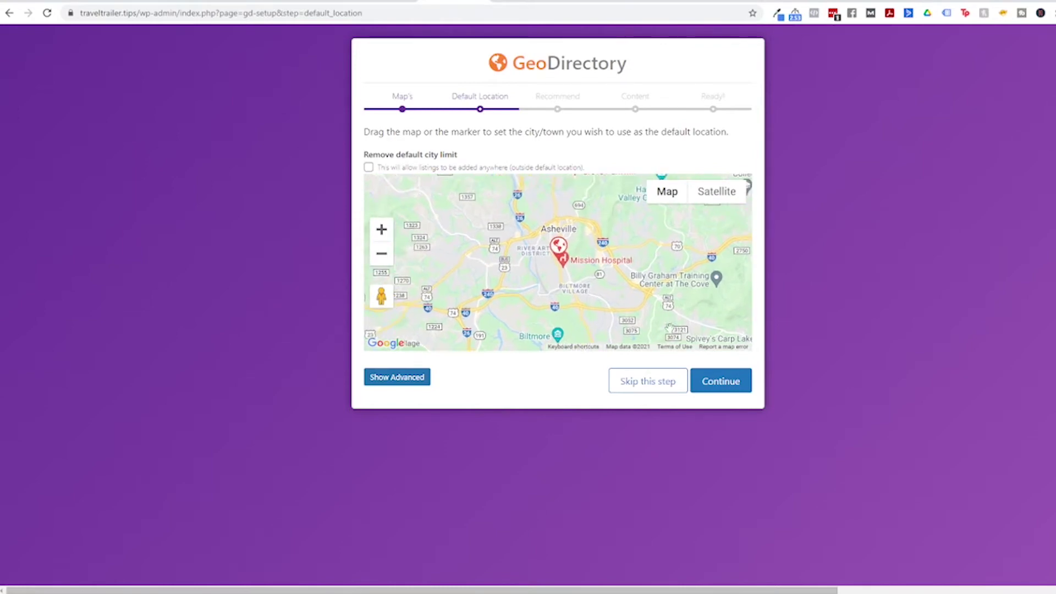
pyautogui.click(726, 389)
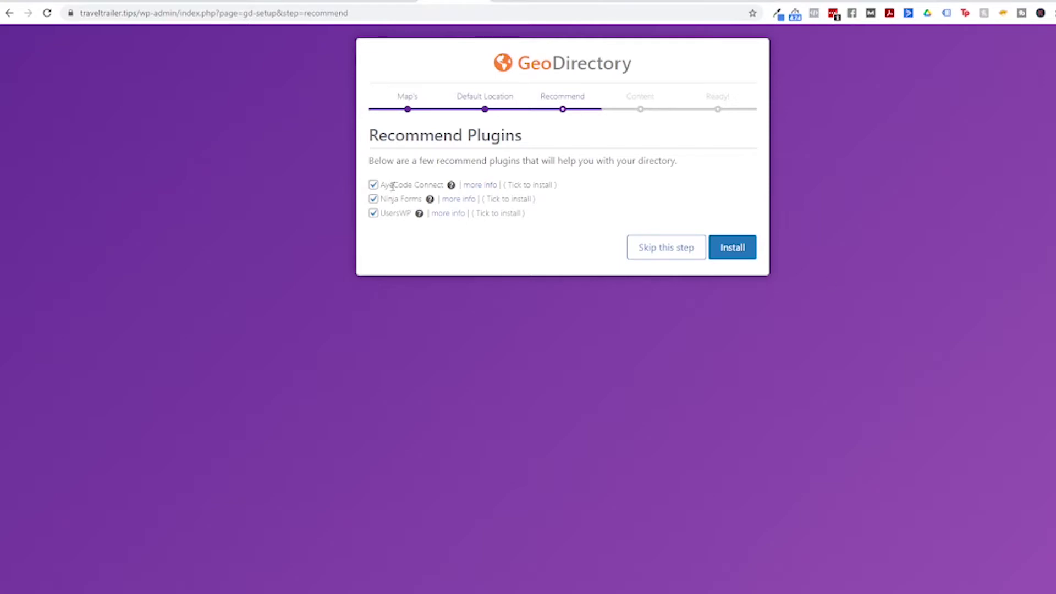
# Untick Ninja Forms and UsersWP, install only AyeCode Connect, and proceed to the Content step
pyautogui.moveTo(451, 185)
pyautogui.click(373, 213)
pyautogui.click(374, 199)
pyautogui.click(374, 219)
pyautogui.click(726, 252)
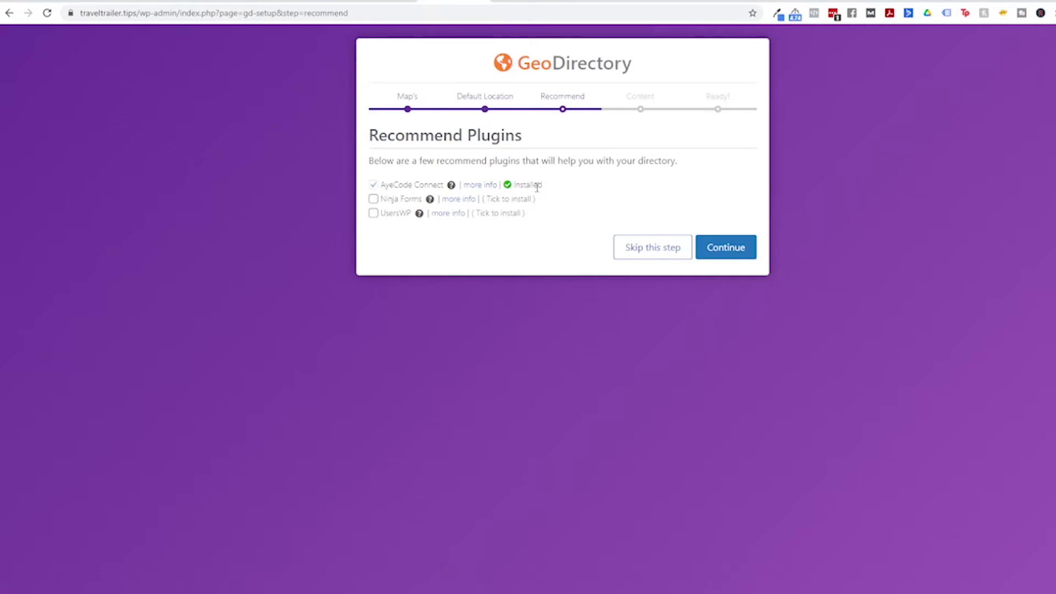
pyautogui.click(716, 250)
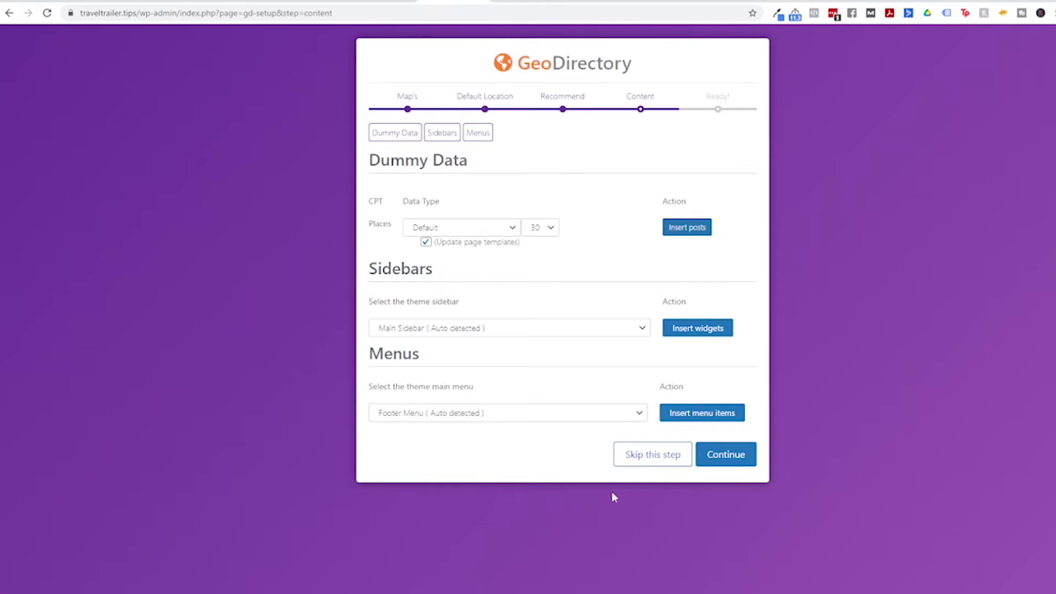
# Skip the dummy Places content, allow usage tracking, and begin the first listing
pyautogui.click(647, 465)
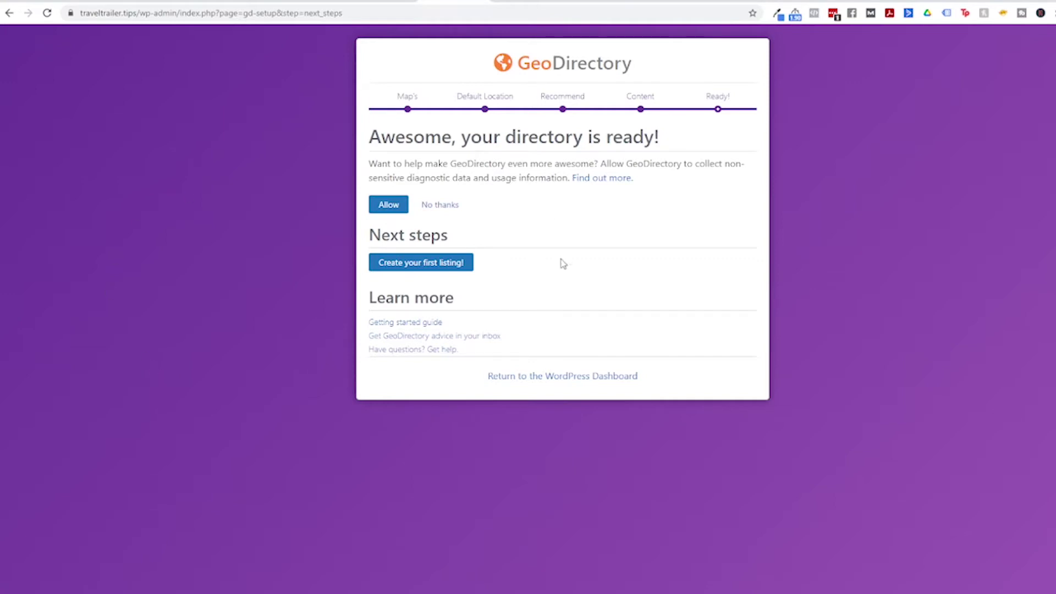
pyautogui.click(389, 207)
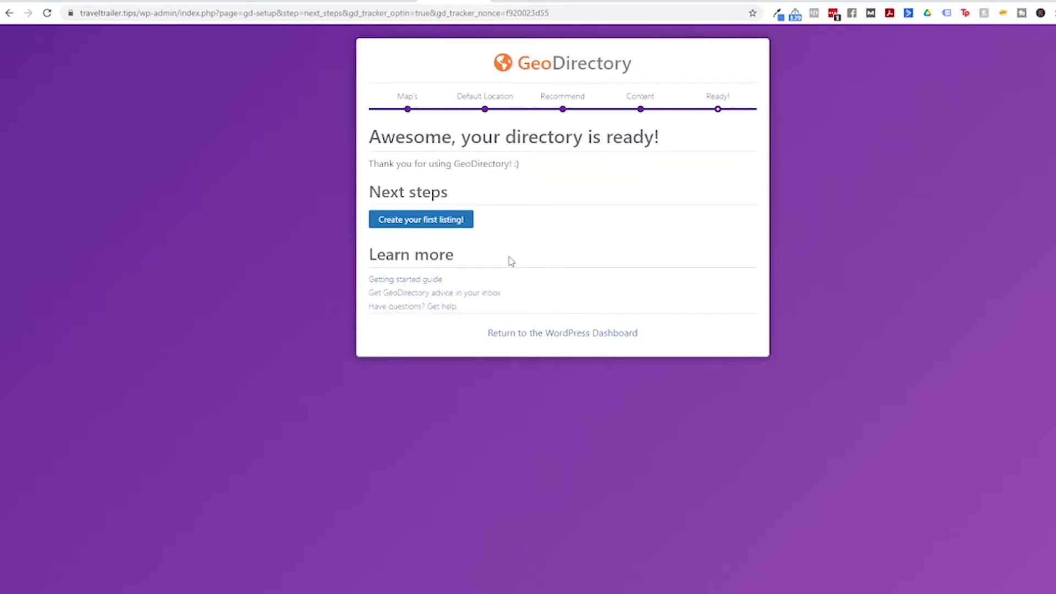
pyautogui.click(427, 222)
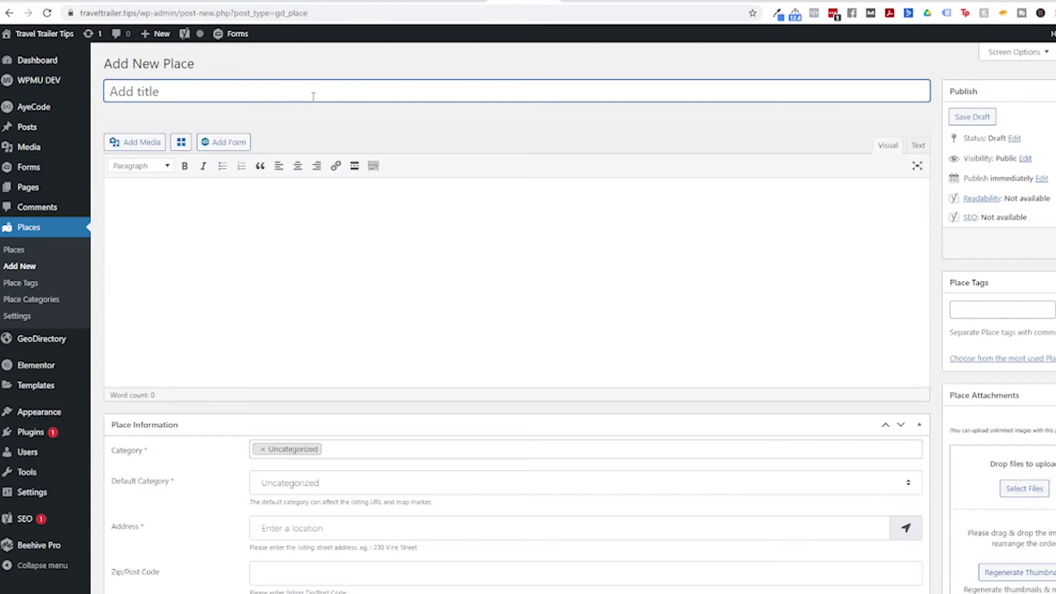
# Title the listing 'Random RV Park' and add a description of what makes it unique
pyautogui.write('Random RV Park')
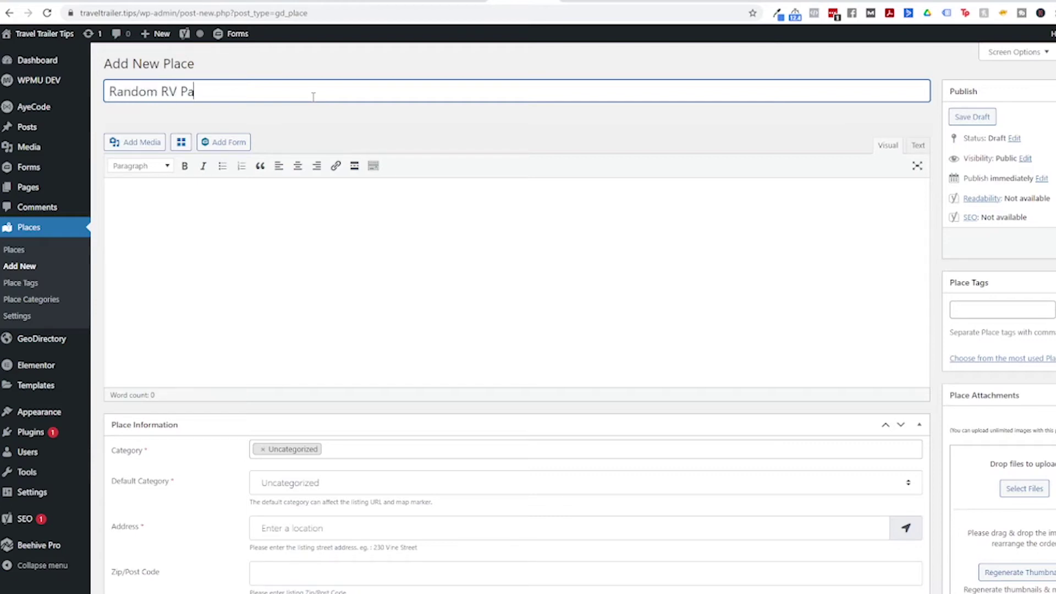
pyautogui.click(221, 245)
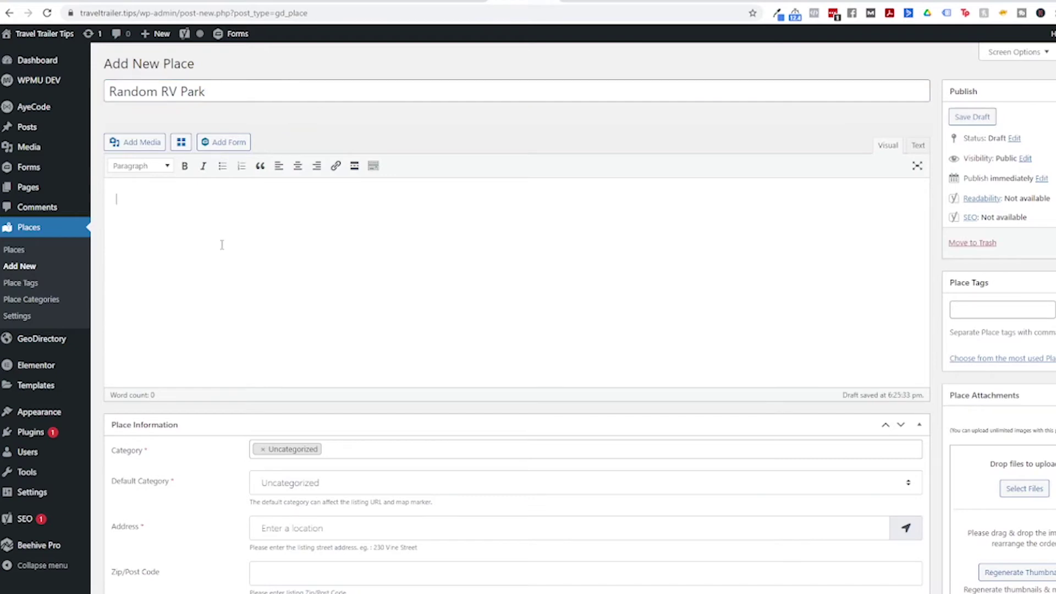
pyautogui.write('What makes')
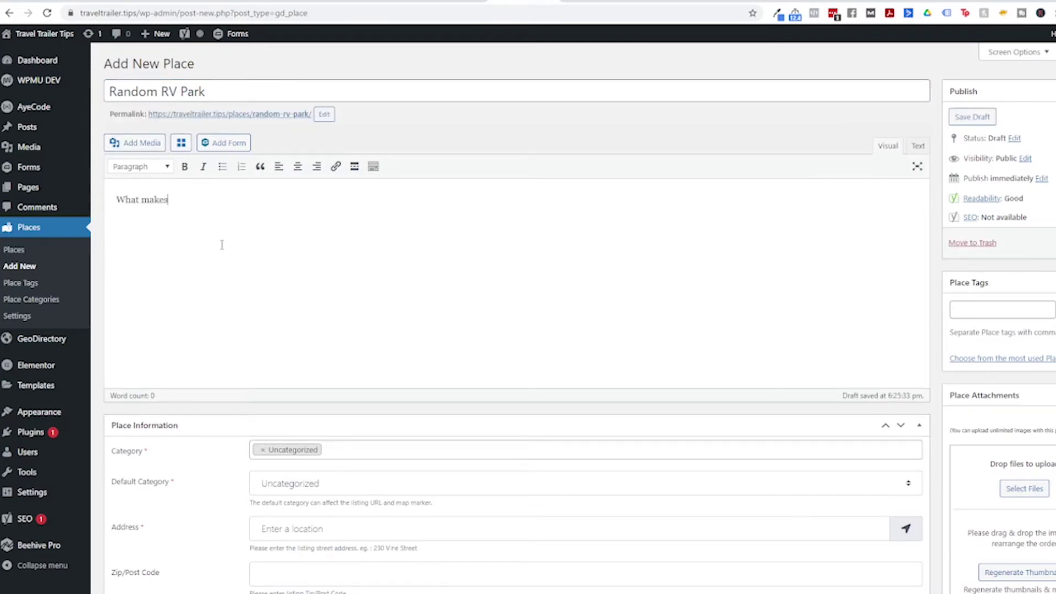
pyautogui.write(' this business or listing unique')
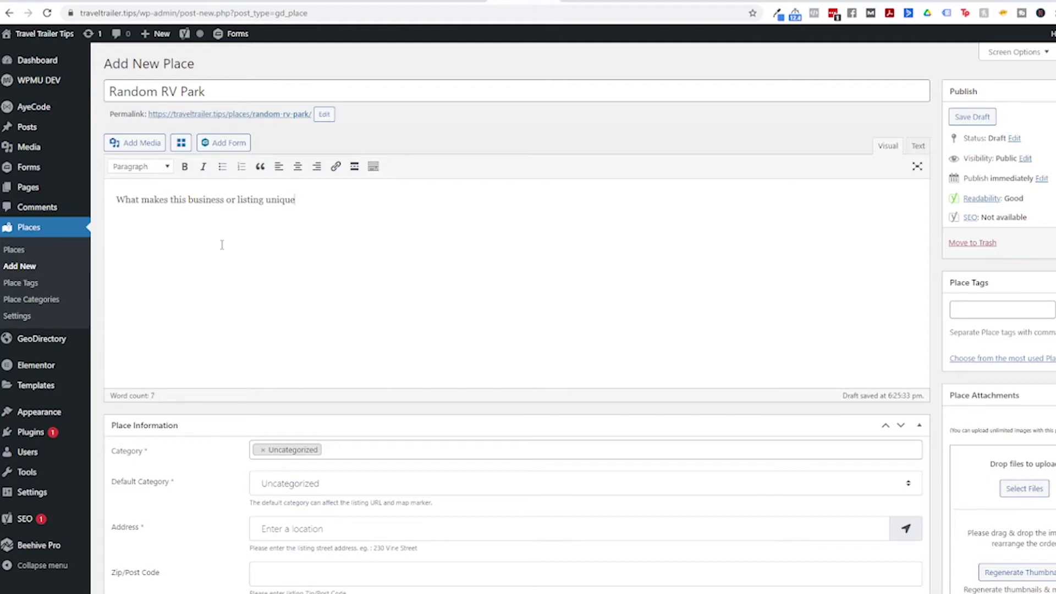
# Set the listing's category to Uncategorized so it also becomes the default category
pyautogui.scroll(-3, 221, 245)
pyautogui.click(368, 273)
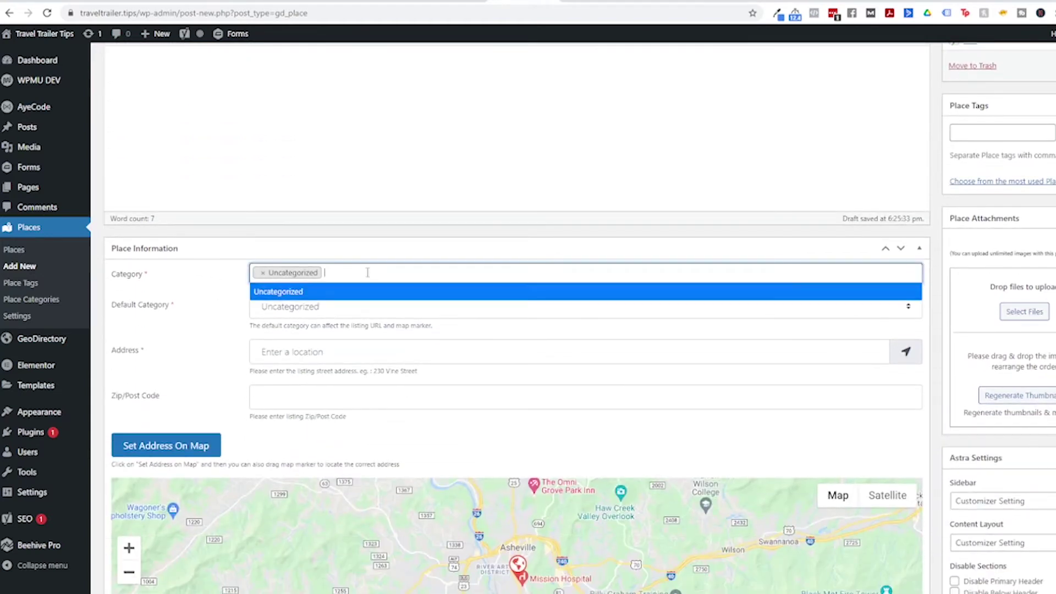
pyautogui.click(330, 292)
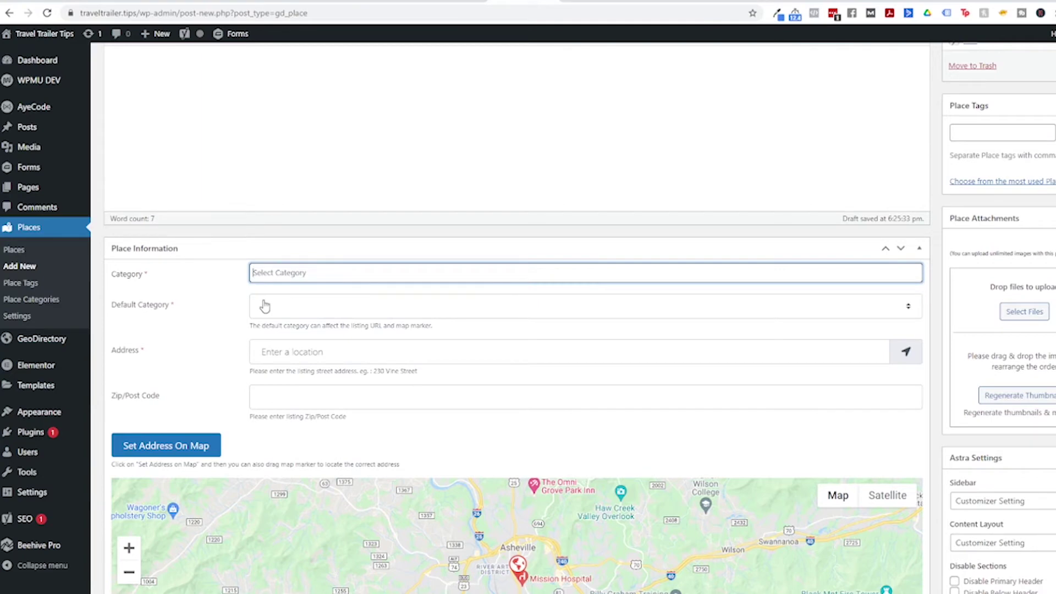
pyautogui.click(287, 274)
pyautogui.click(280, 294)
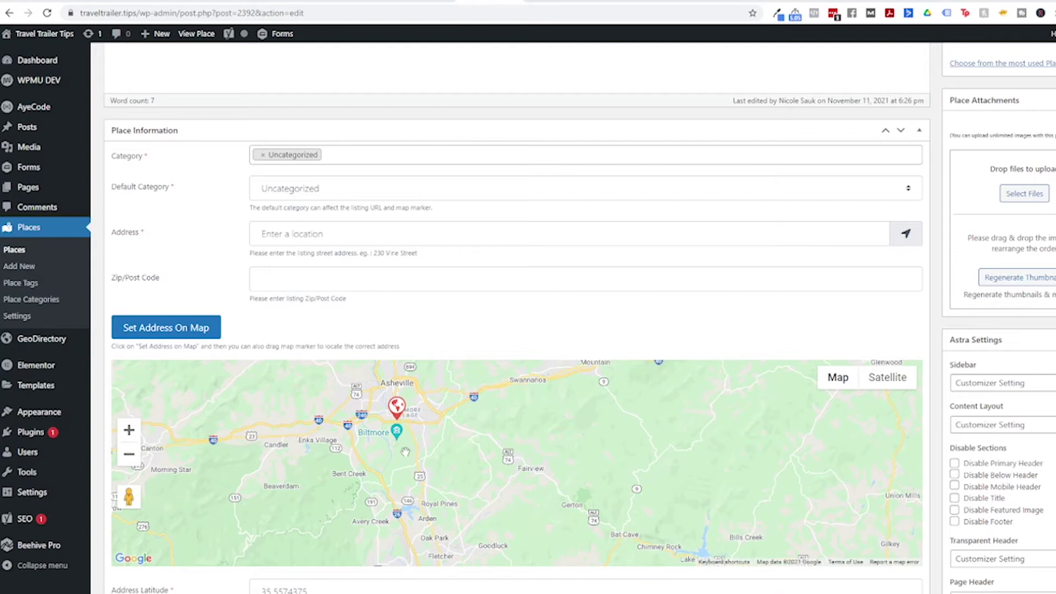
pyautogui.moveTo(405, 453); pyautogui.dragTo(417, 443)
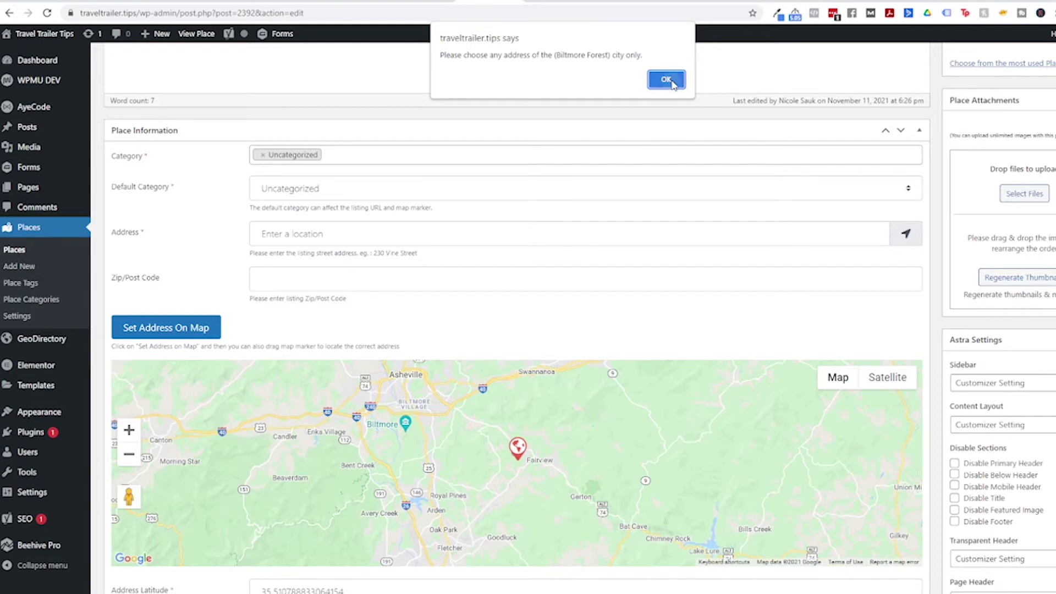
pyautogui.click(671, 81)
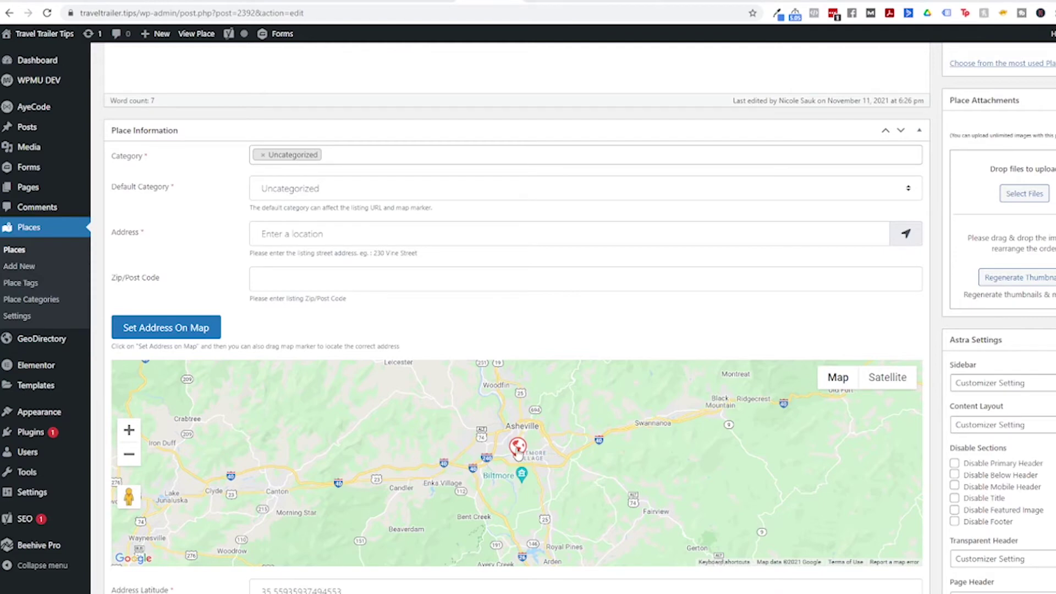
pyautogui.moveTo(518, 448); pyautogui.dragTo(513, 468)
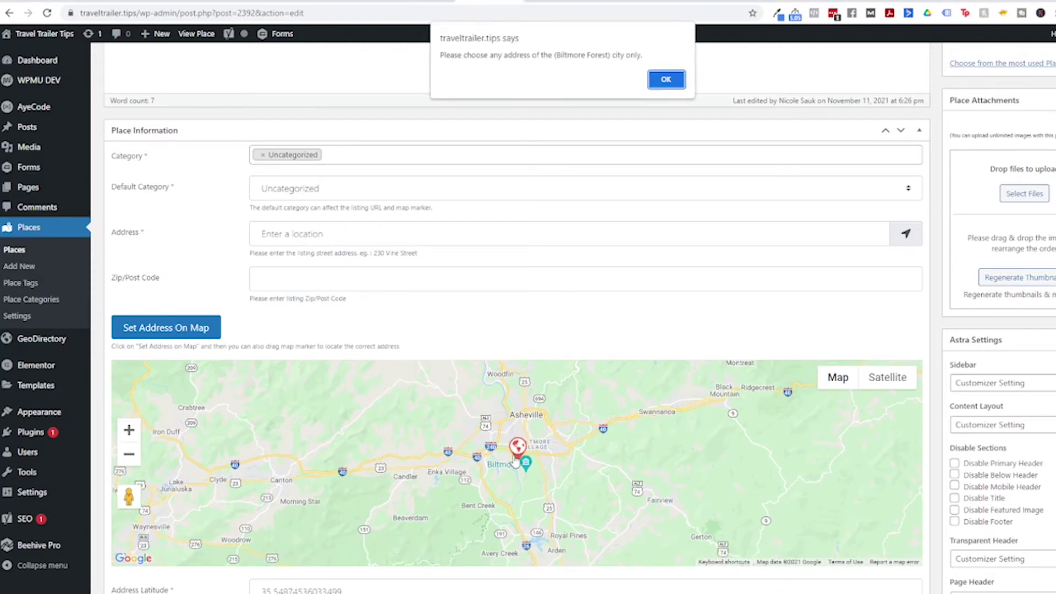
pyautogui.click(666, 79)
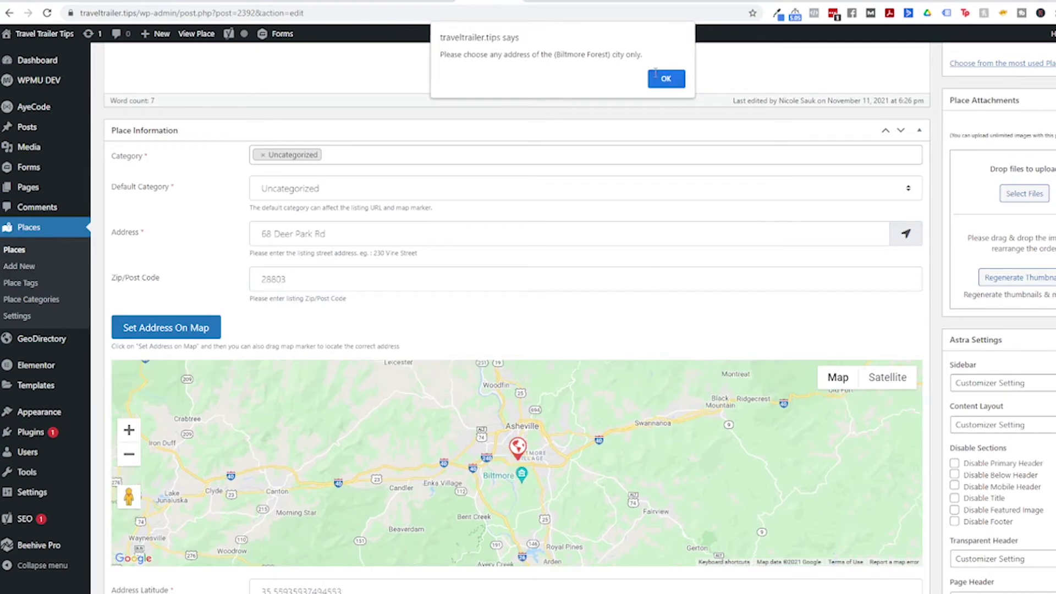
pyautogui.scroll(3, 514, 514)
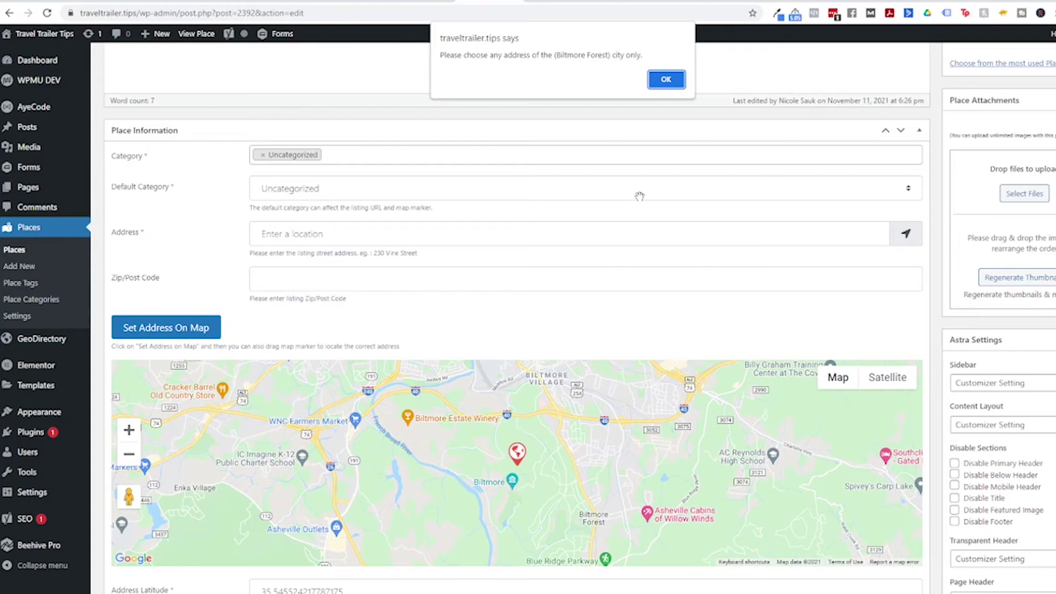
pyautogui.click(666, 79)
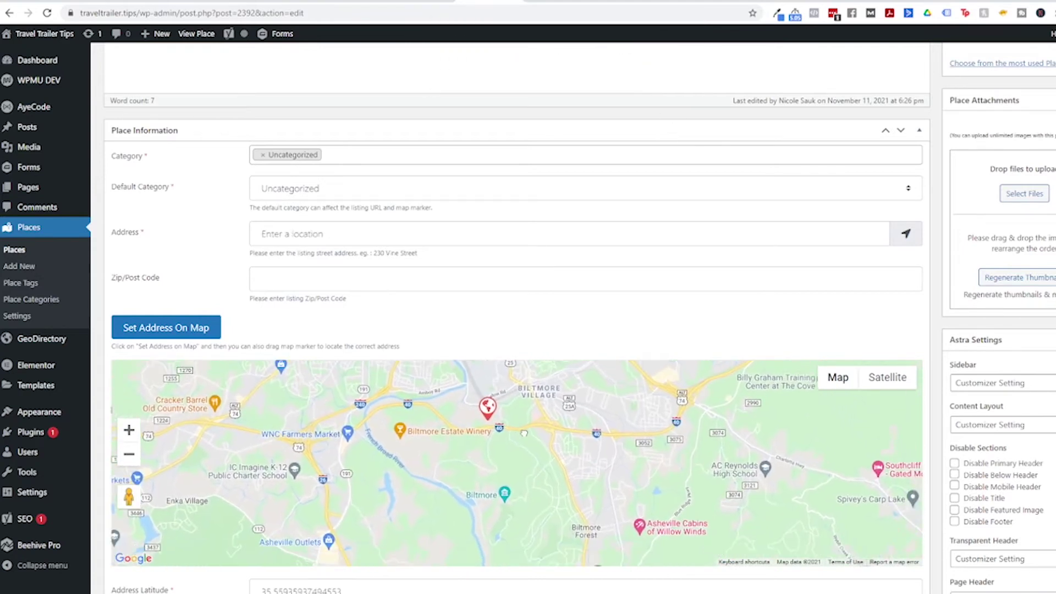
pyautogui.moveTo(508, 443)
pyautogui.mouseDown()
pyautogui.moveTo(523, 443)
pyautogui.moveTo(554, 500)
pyautogui.mouseUp()
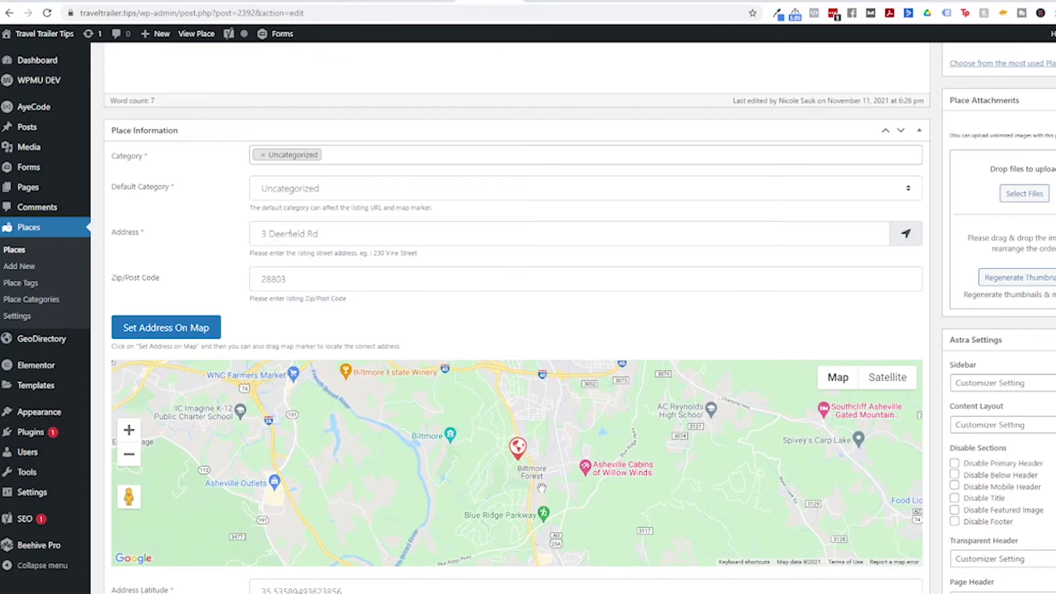
pyautogui.click(150, 333)
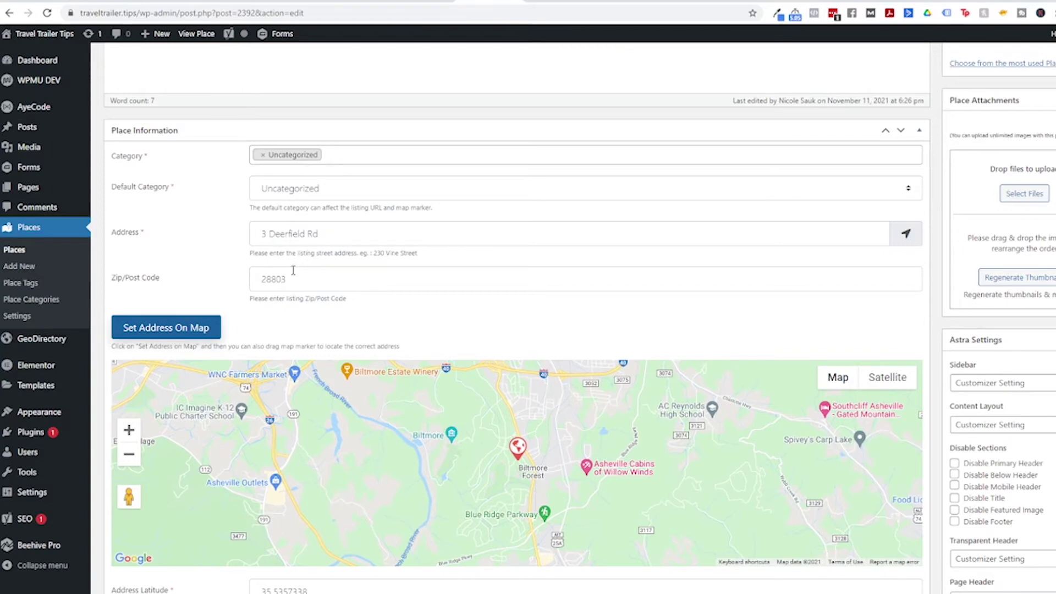
# Review the available options in the Select Map View dropdown
pyautogui.scroll(-4, 230, 262)
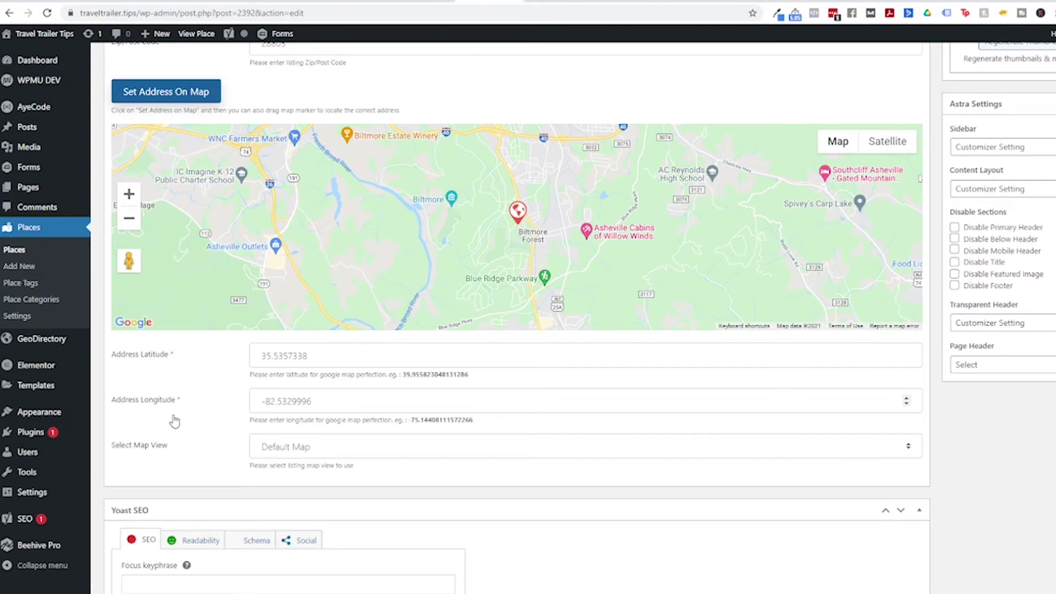
pyautogui.click(203, 449)
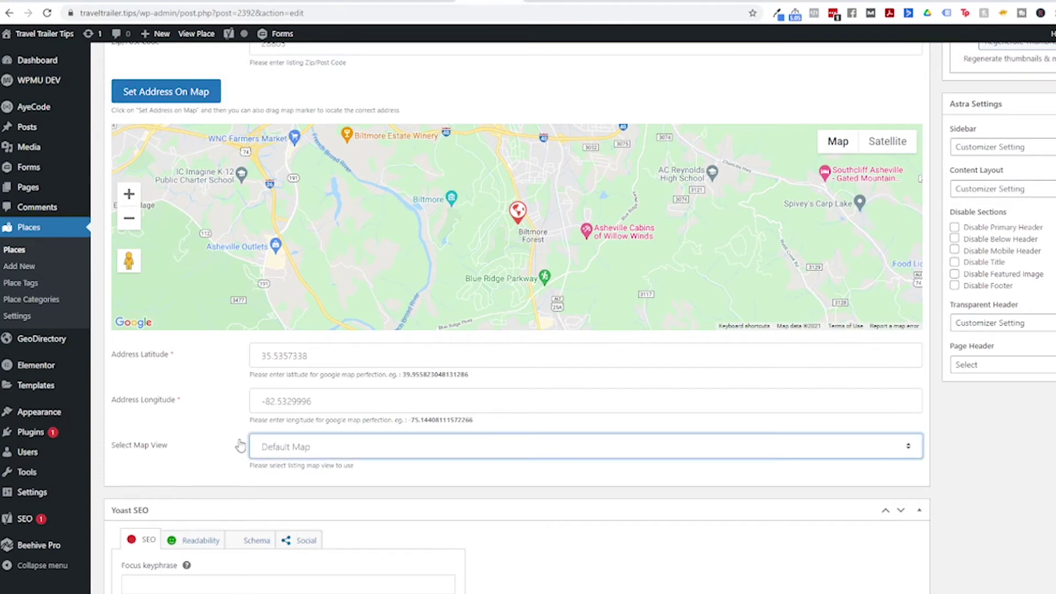
pyautogui.click(285, 449)
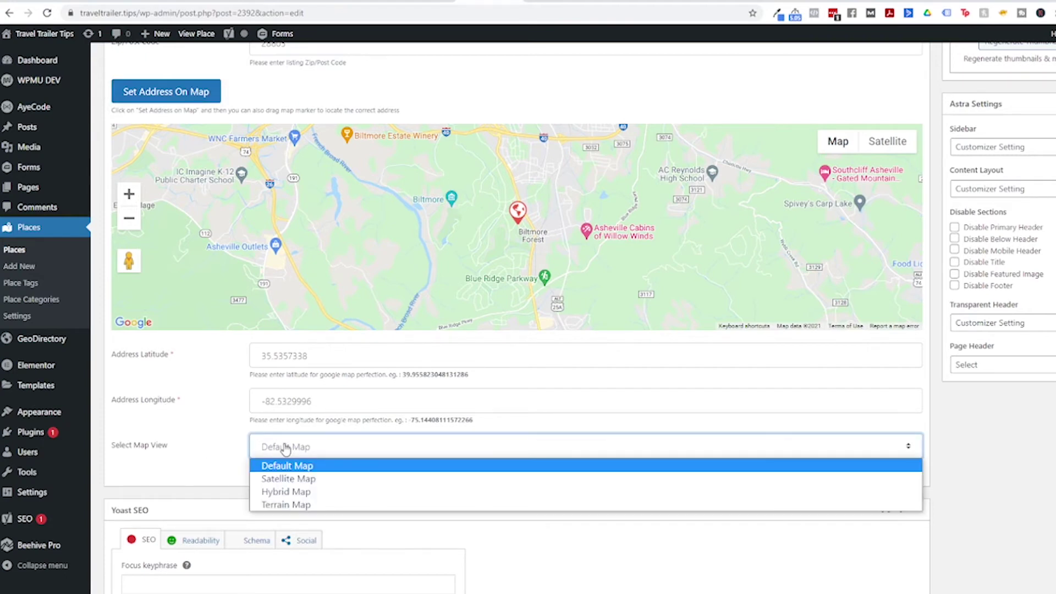
pyautogui.scroll(4, 960, 246)
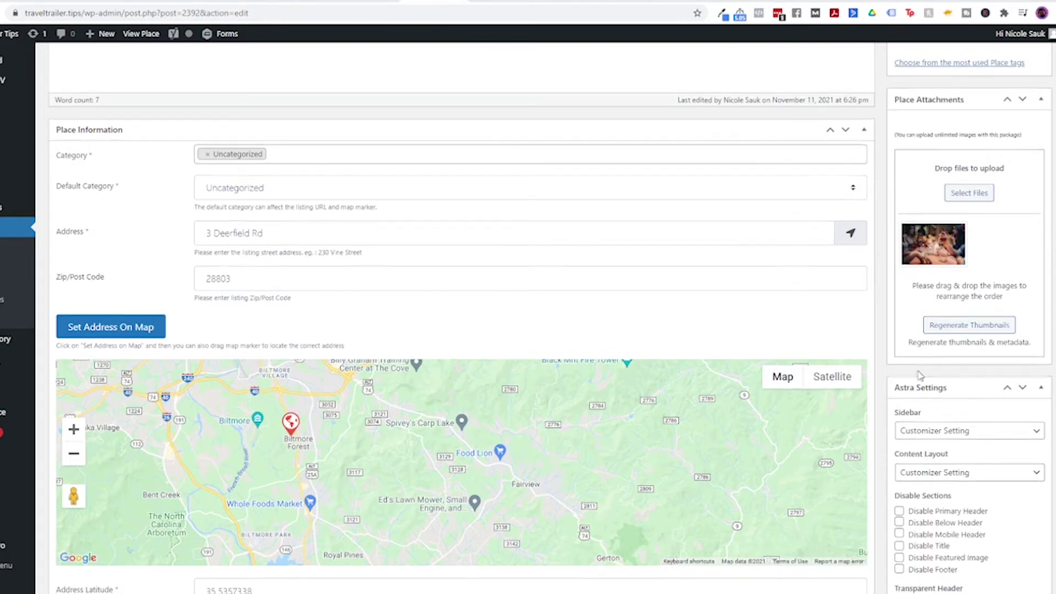
# Add the tag 'Pool' to Random RV Park and save the listing as a draft
pyautogui.scroll(2, 898, 368)
pyautogui.scroll(3, 898, 369)
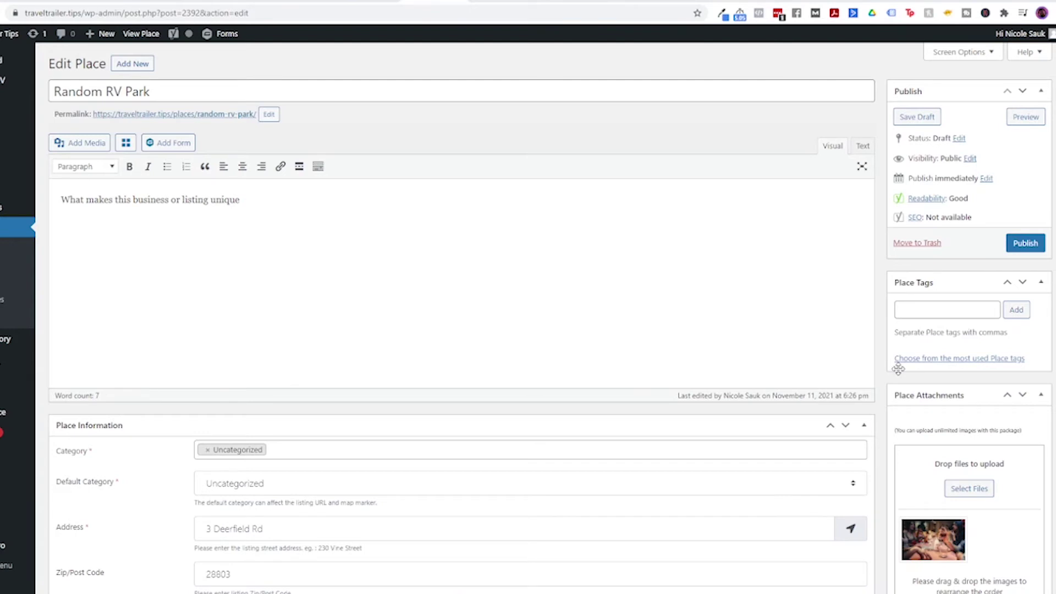
pyautogui.click(930, 306)
pyautogui.write('Pool')
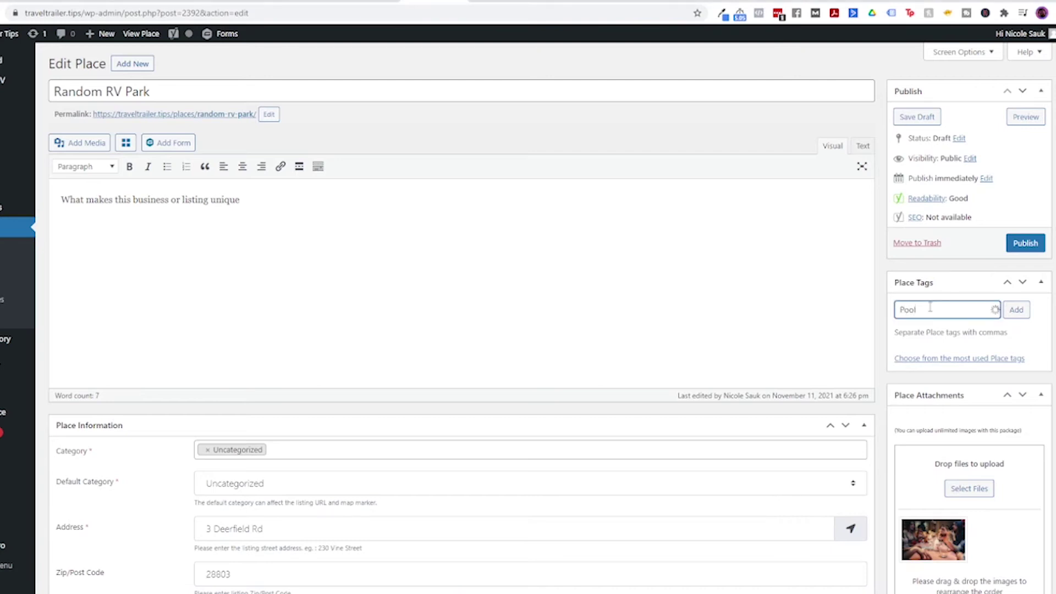
pyautogui.click(1007, 315)
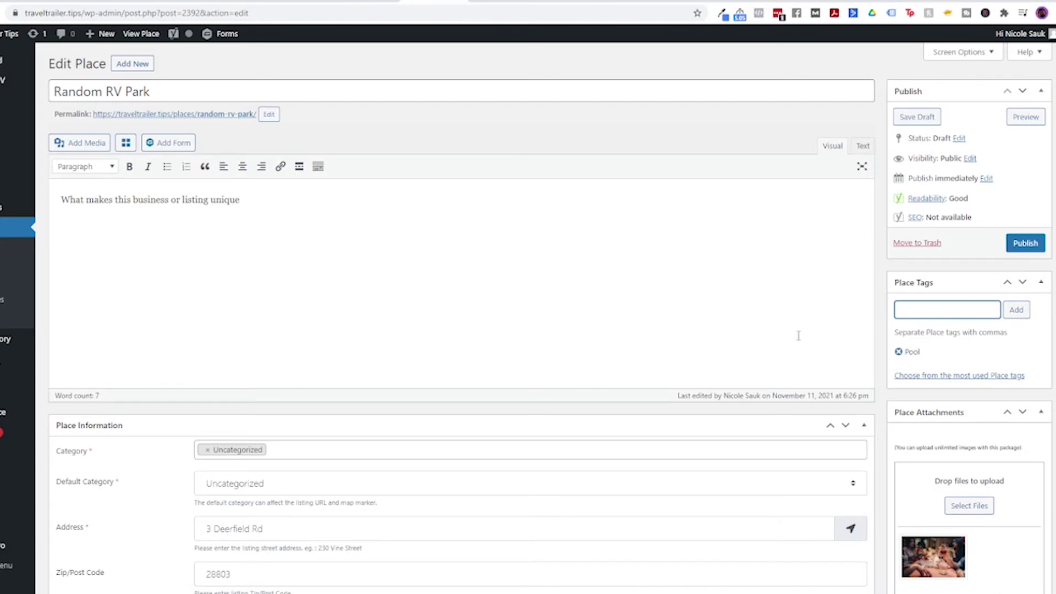
pyautogui.click(932, 120)
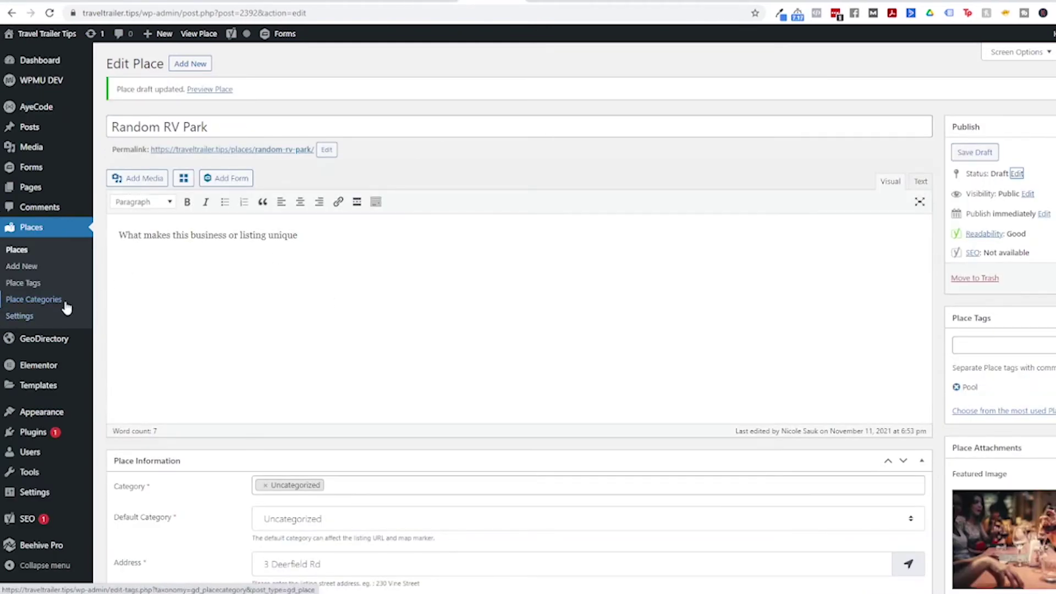
pyautogui.click(50, 299)
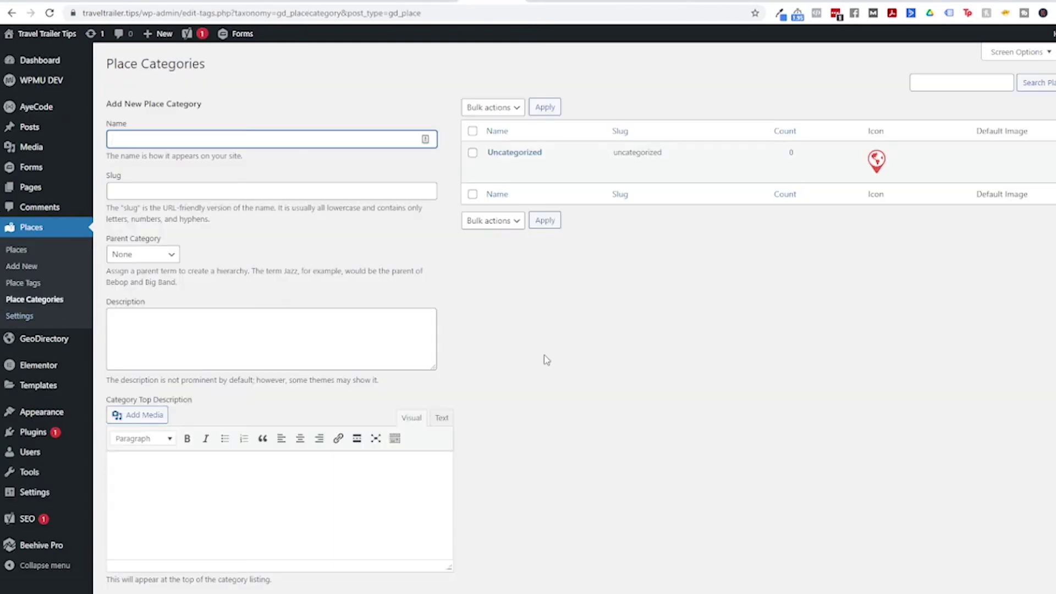
# Enter 'RV Parks' as the new place category name and scroll through the remaining fields
pyautogui.write('RV Parks')
pyautogui.scroll(-3, 288, 330)
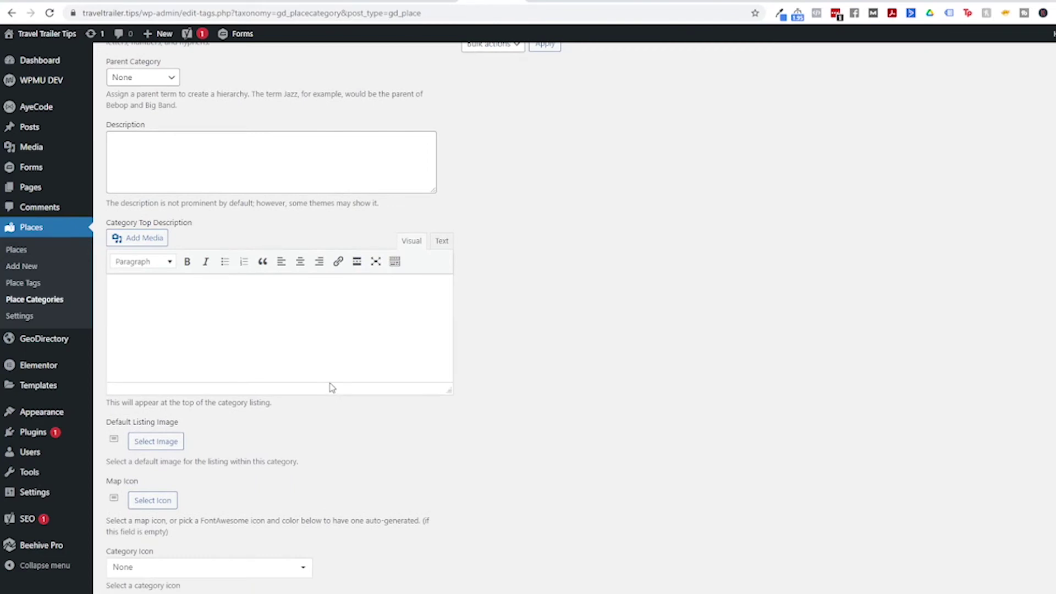
pyautogui.scroll(-1, 333, 387)
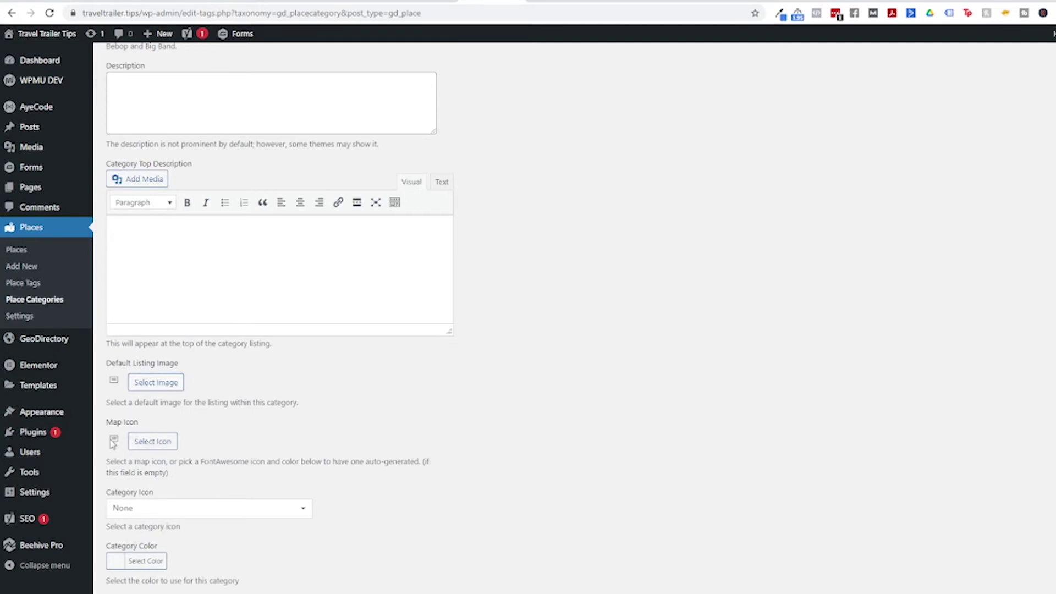
pyautogui.scroll(-2, 218, 435)
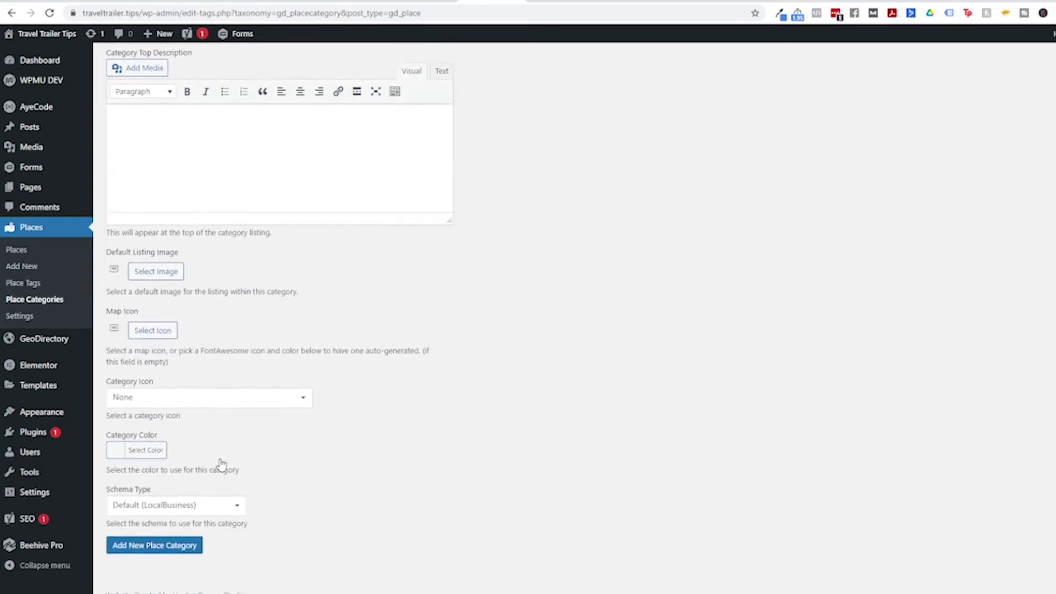
# Give the RV Parks category the campground icon
pyautogui.click(251, 396)
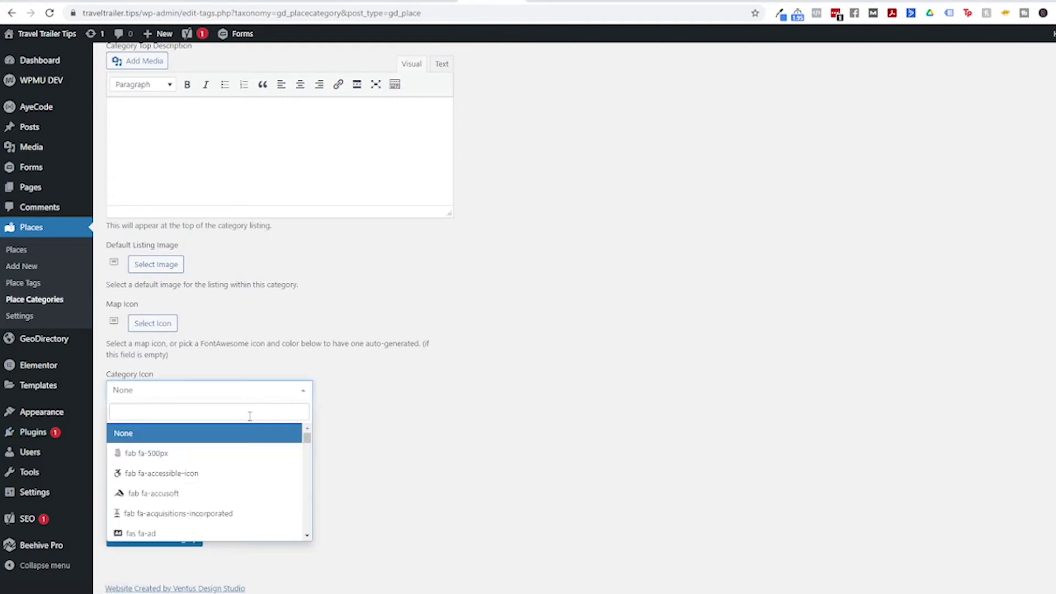
pyautogui.write('camp')
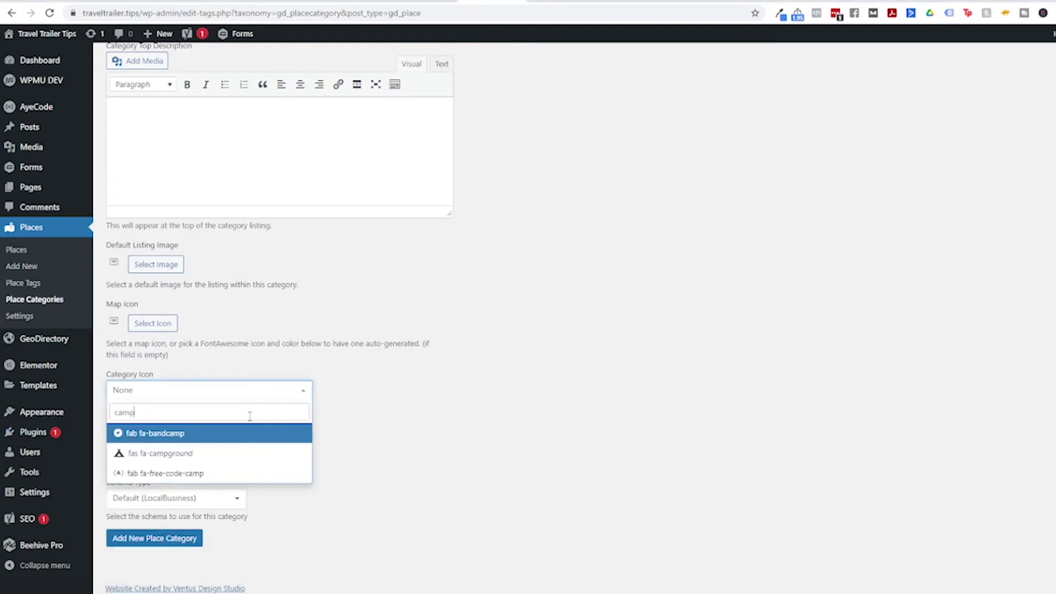
pyautogui.click(227, 450)
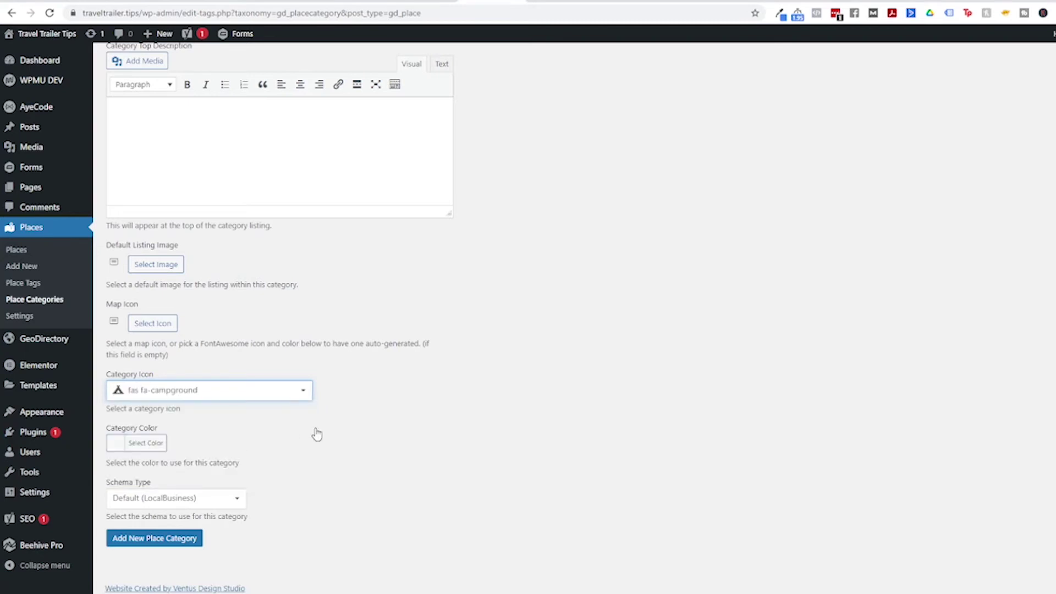
# Set the category colour to green #22840b and save the RV Parks category
pyautogui.click(155, 446)
pyautogui.scroll(-1, 181, 517)
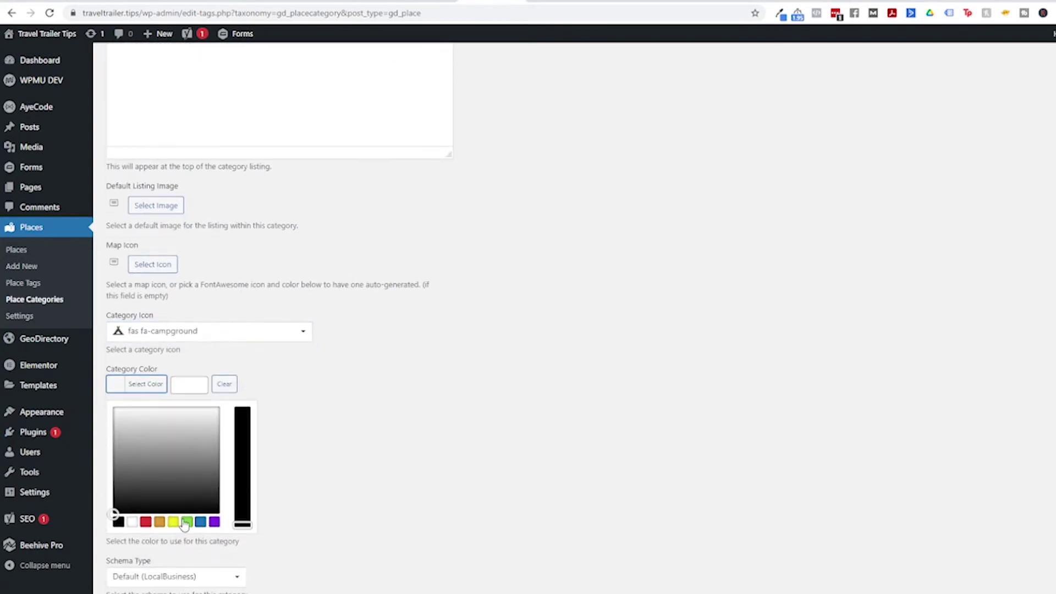
pyautogui.click(187, 521)
pyautogui.moveTo(144, 472); pyautogui.dragTo(145, 458)
pyautogui.moveTo(242, 445); pyautogui.dragTo(242, 420)
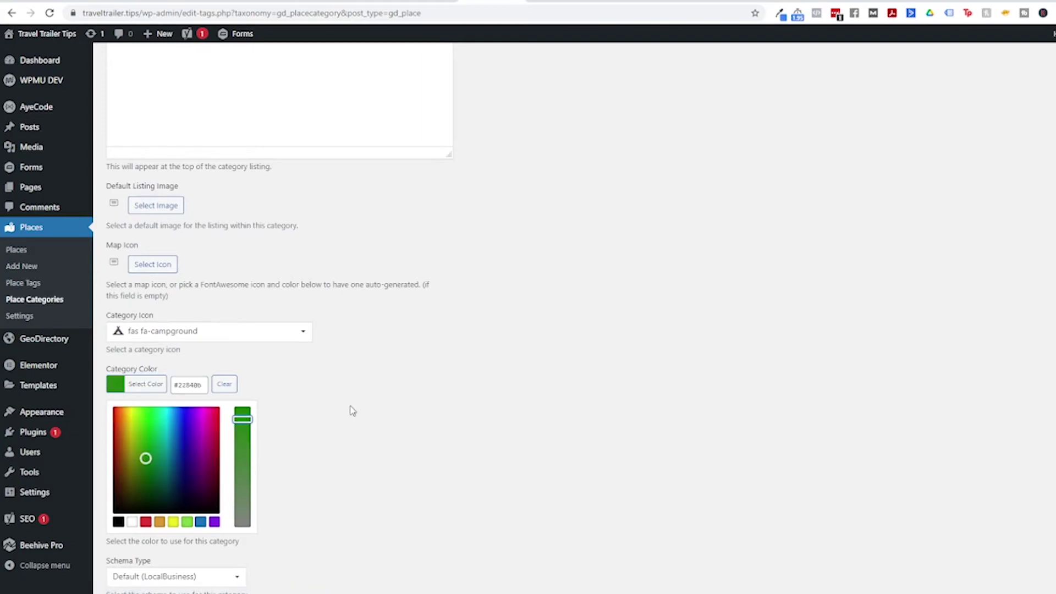
pyautogui.click(352, 411)
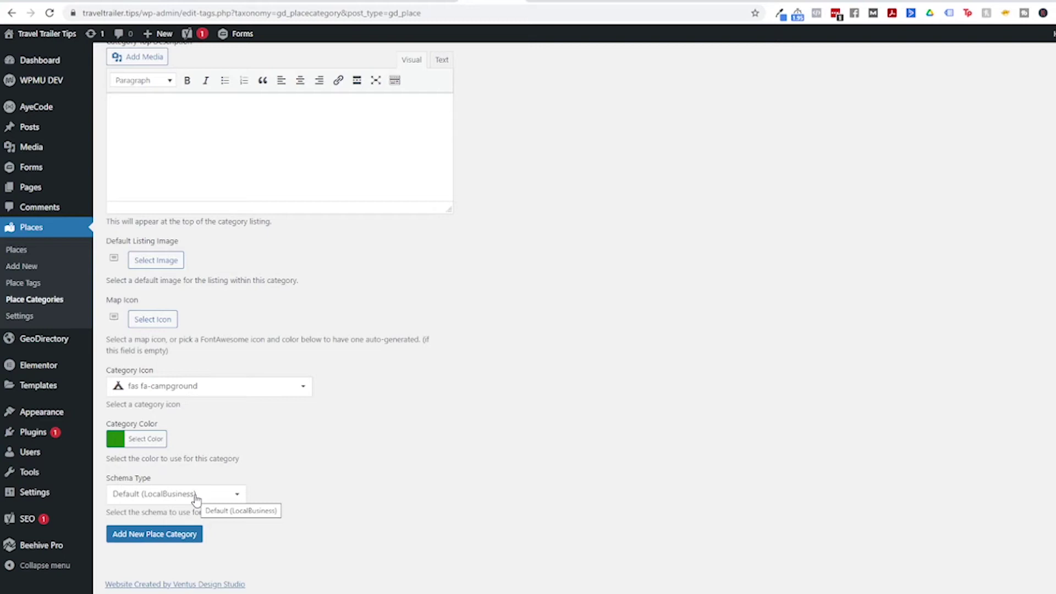
pyautogui.click(159, 538)
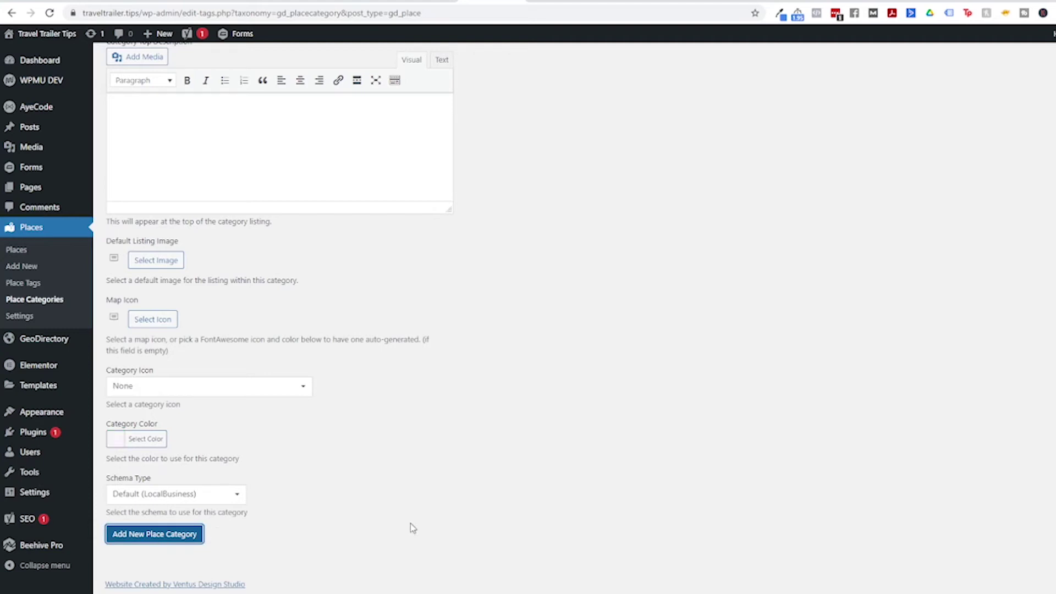
pyautogui.click(15, 251)
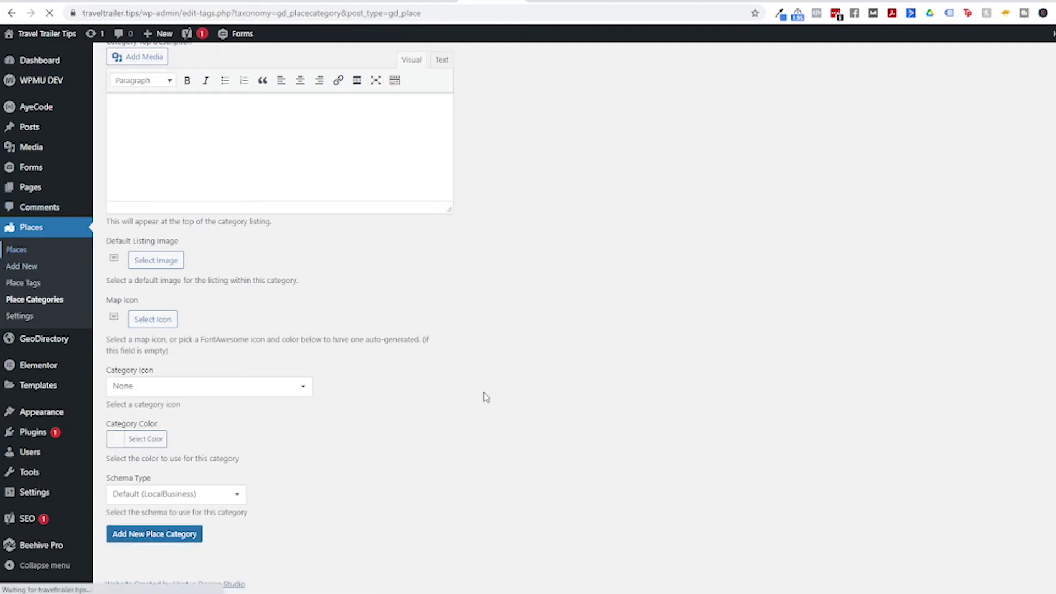
# Edit Random RV Park, replace Uncategorized with the RV Parks category, and publish it
pyautogui.click(139, 167)
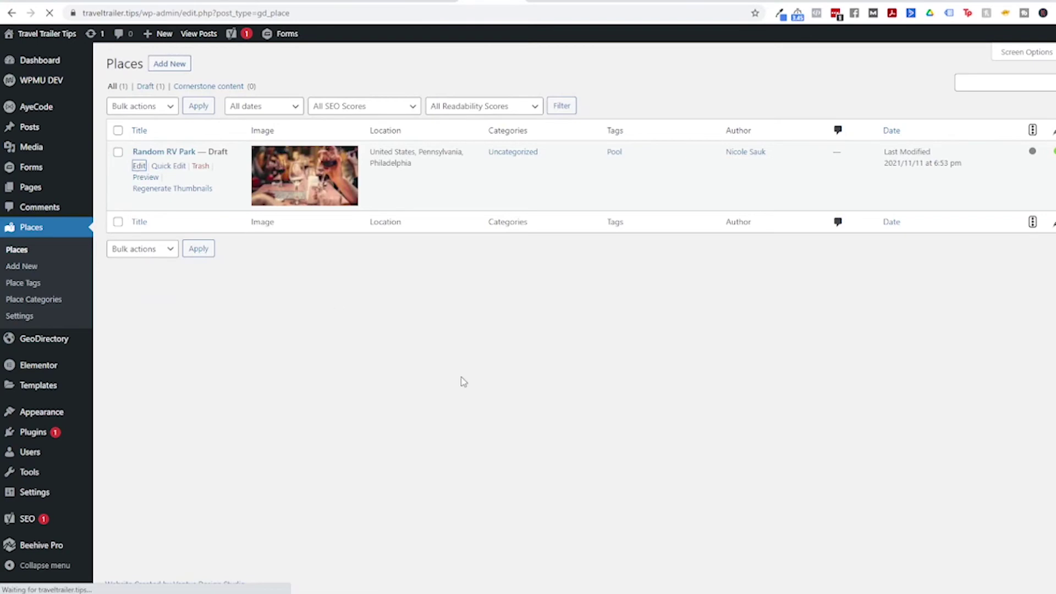
pyautogui.scroll(-2, 187, 404)
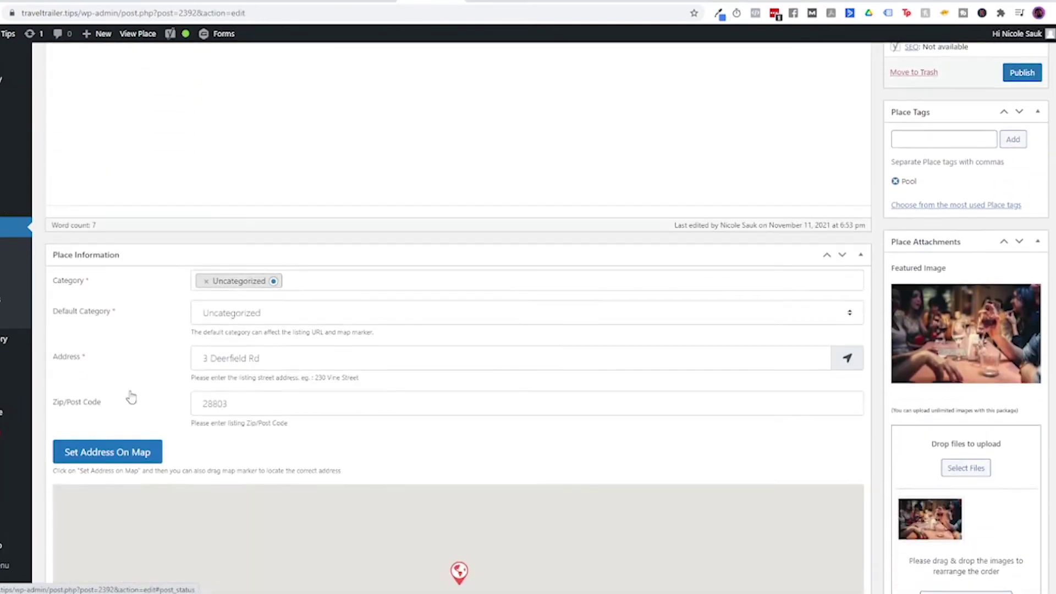
pyautogui.scroll(1, 131, 397)
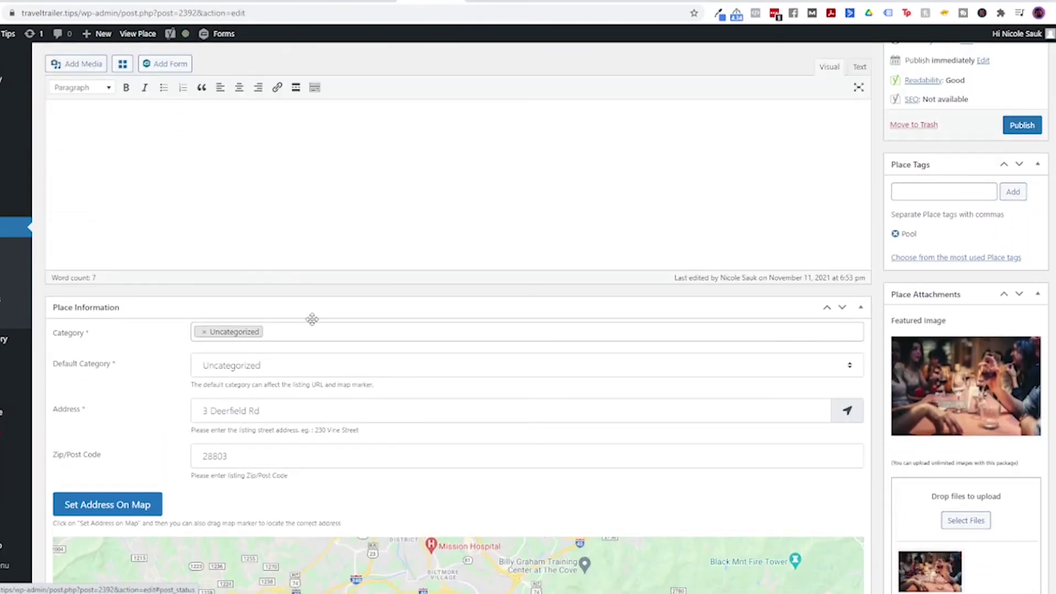
pyautogui.click(311, 330)
pyautogui.click(263, 352)
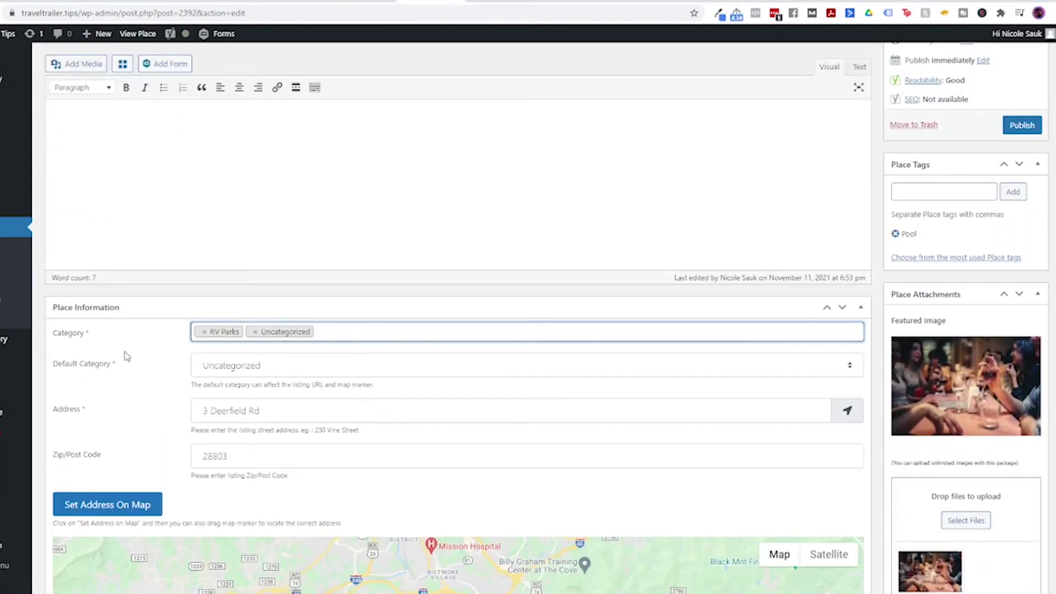
pyautogui.click(255, 331)
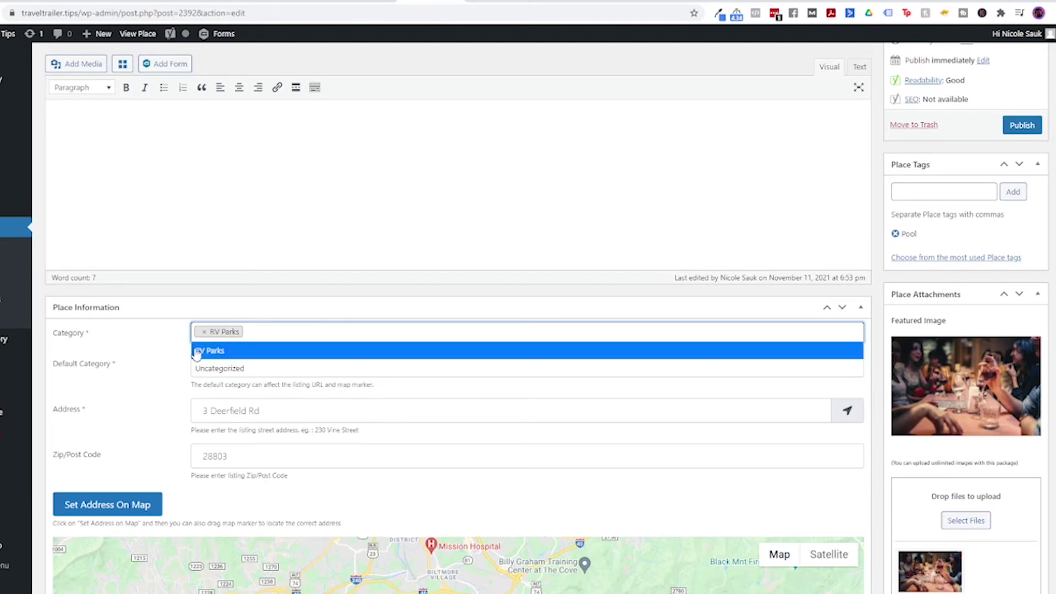
pyautogui.click(159, 352)
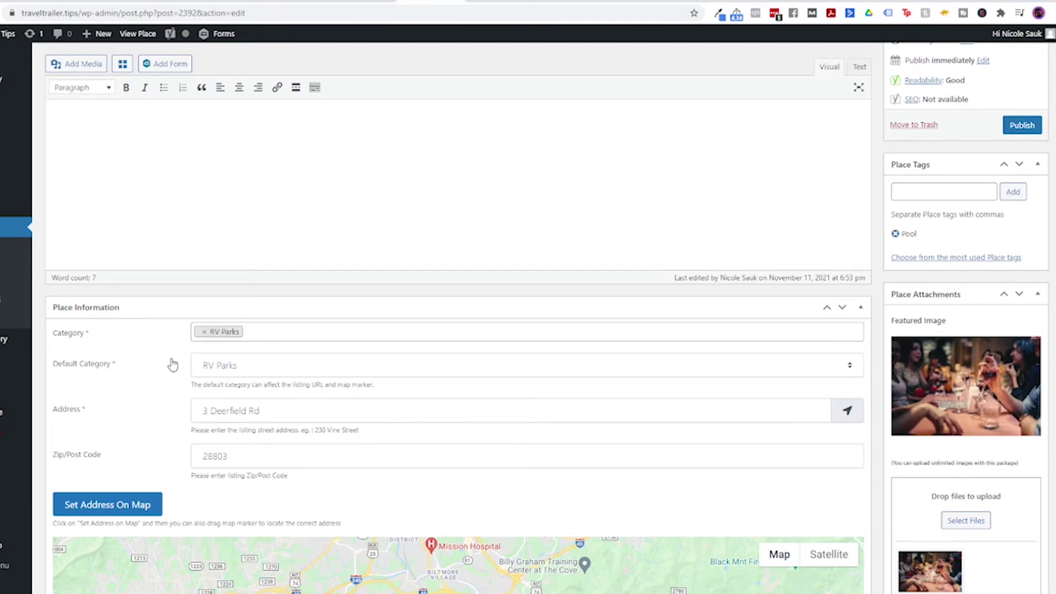
pyautogui.click(1022, 125)
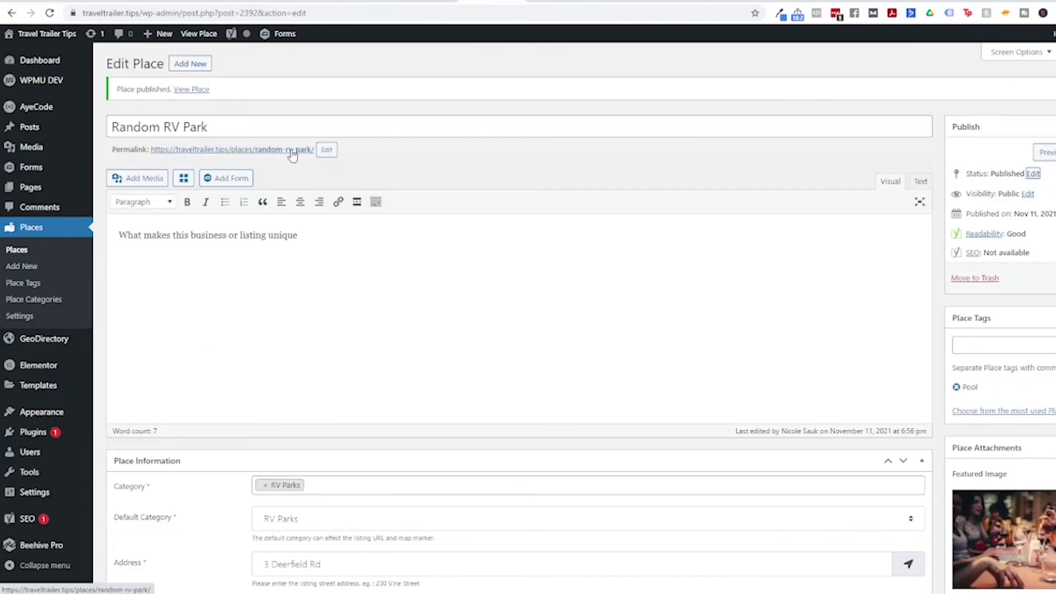
# Open Random RV Park's live page, dismiss the Admin Hints box, and scroll through its photo, category and tag
pyautogui.click(292, 150)
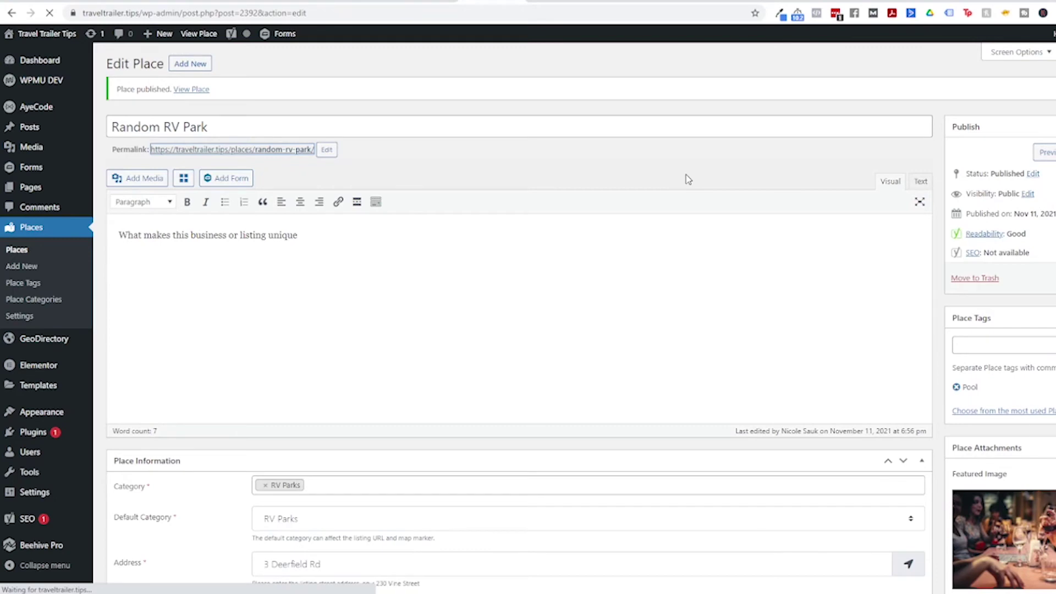
pyautogui.scroll(-3, 810, 242)
pyautogui.scroll(-2, 814, 248)
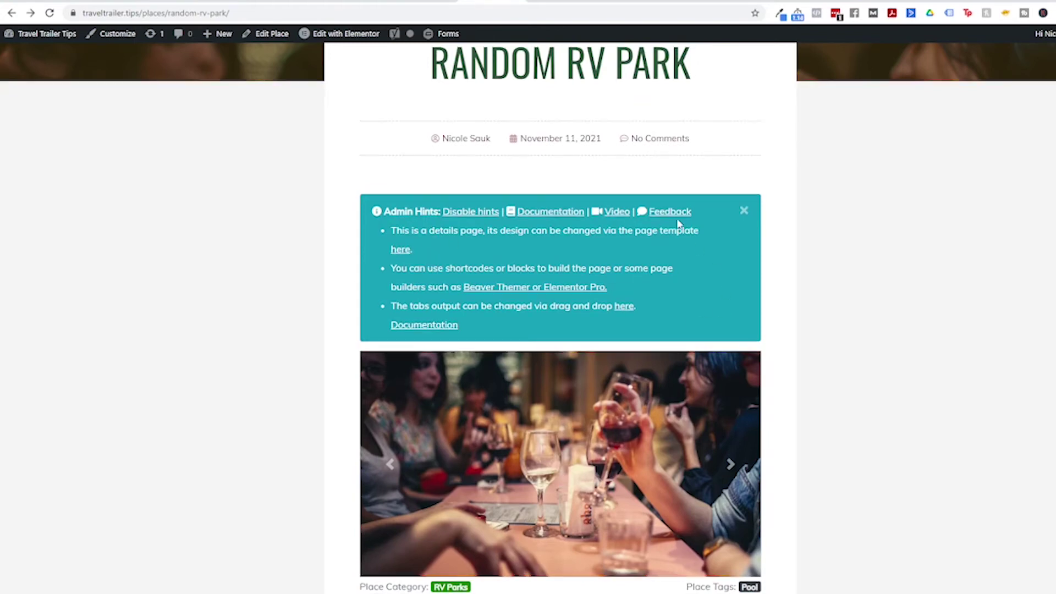
pyautogui.click(743, 210)
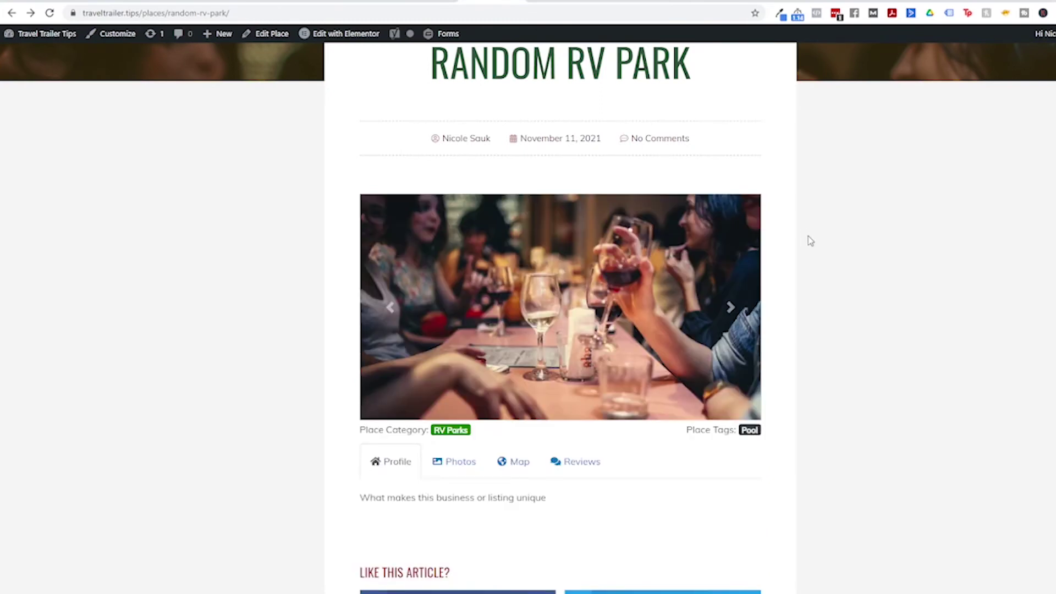
pyautogui.scroll(-3, 809, 240)
pyautogui.scroll(-3, 807, 237)
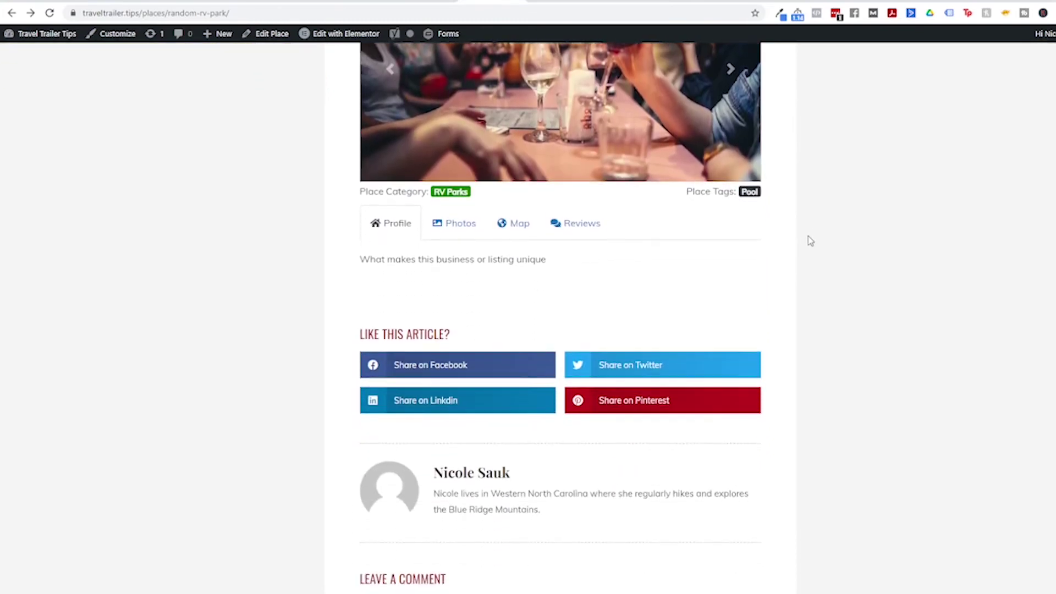
pyautogui.scroll(2, 808, 237)
pyautogui.scroll(3, 809, 240)
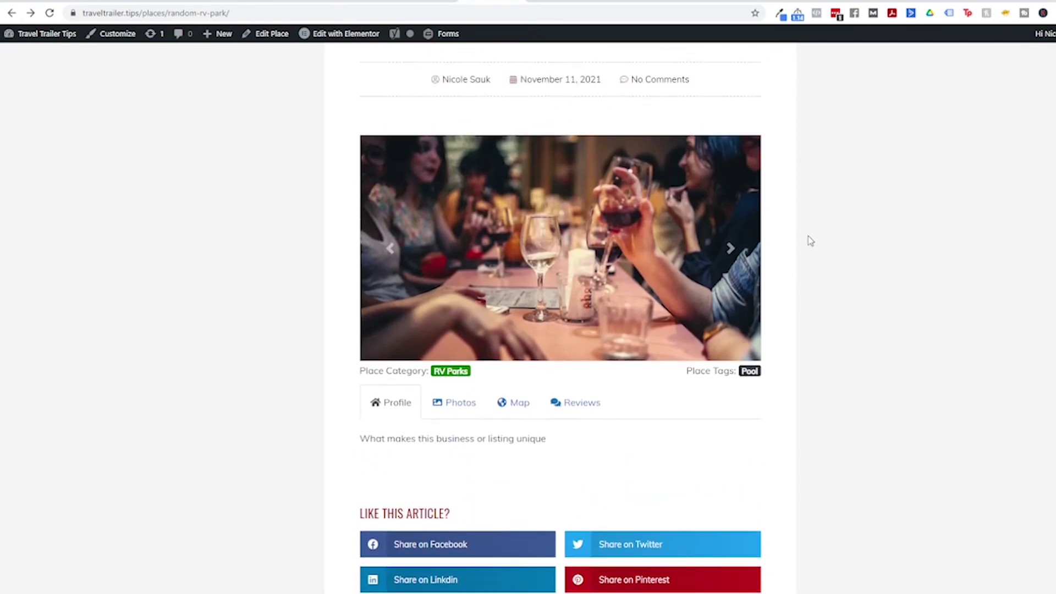
pyautogui.scroll(1, 810, 240)
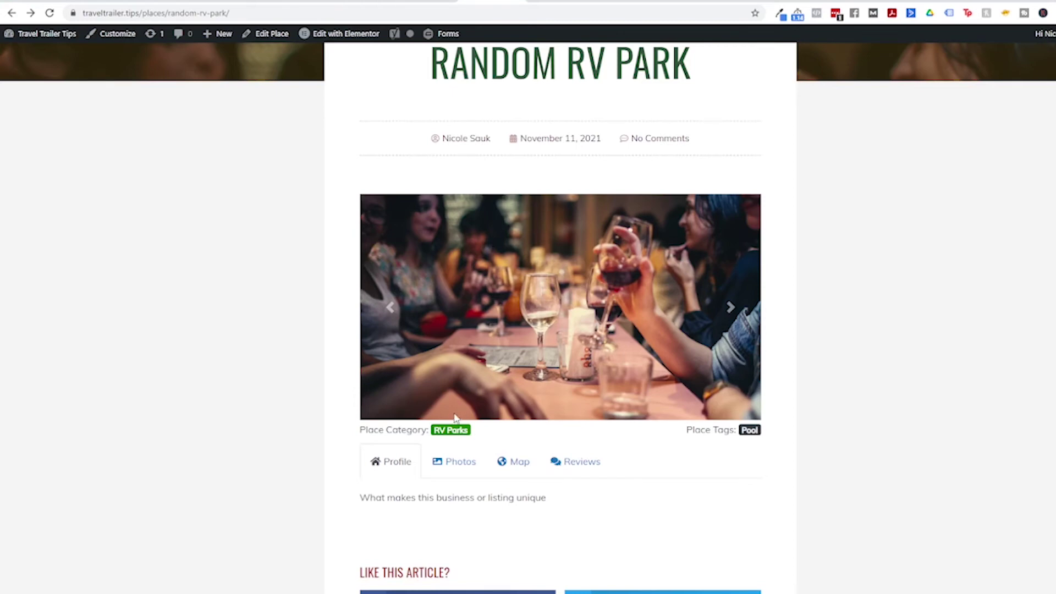
# Switch the Random RV Park listing through its Photos, Map and Reviews tabs
pyautogui.scroll(-1, 754, 429)
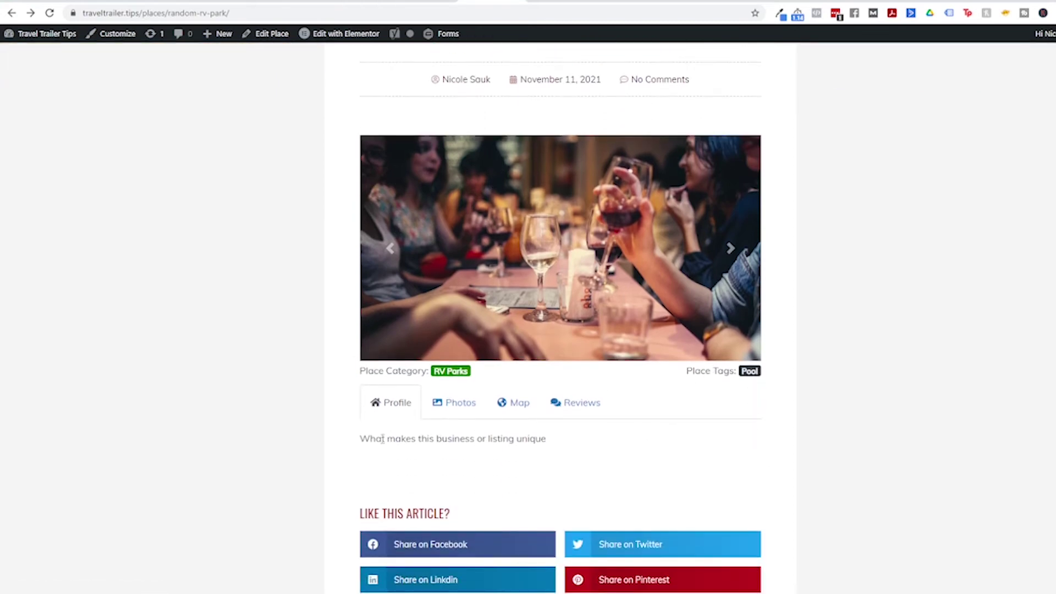
pyautogui.moveTo(499, 440); pyautogui.dragTo(406, 440)
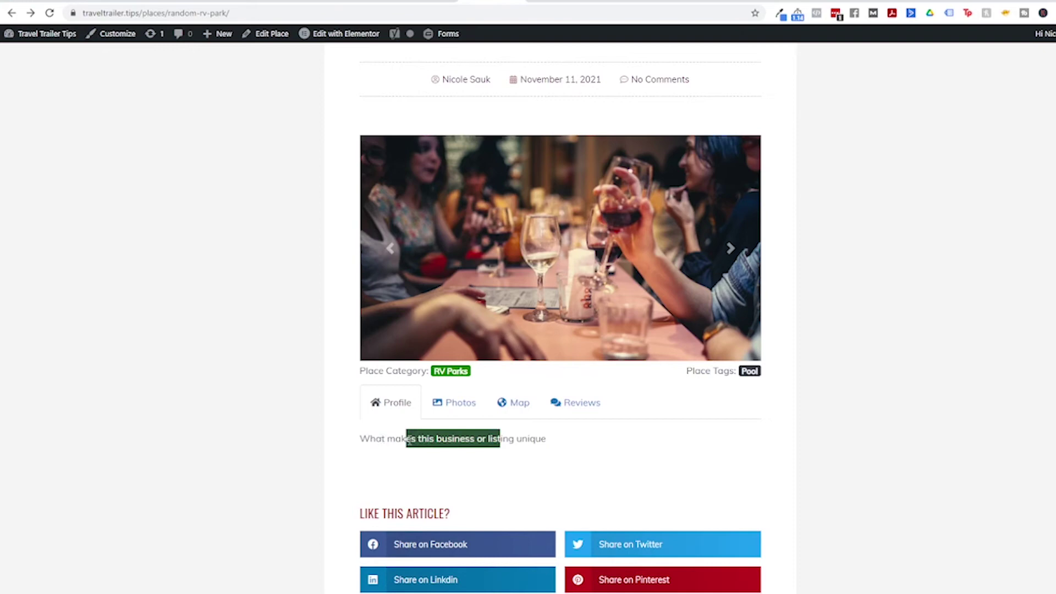
pyautogui.click(449, 411)
pyautogui.click(525, 420)
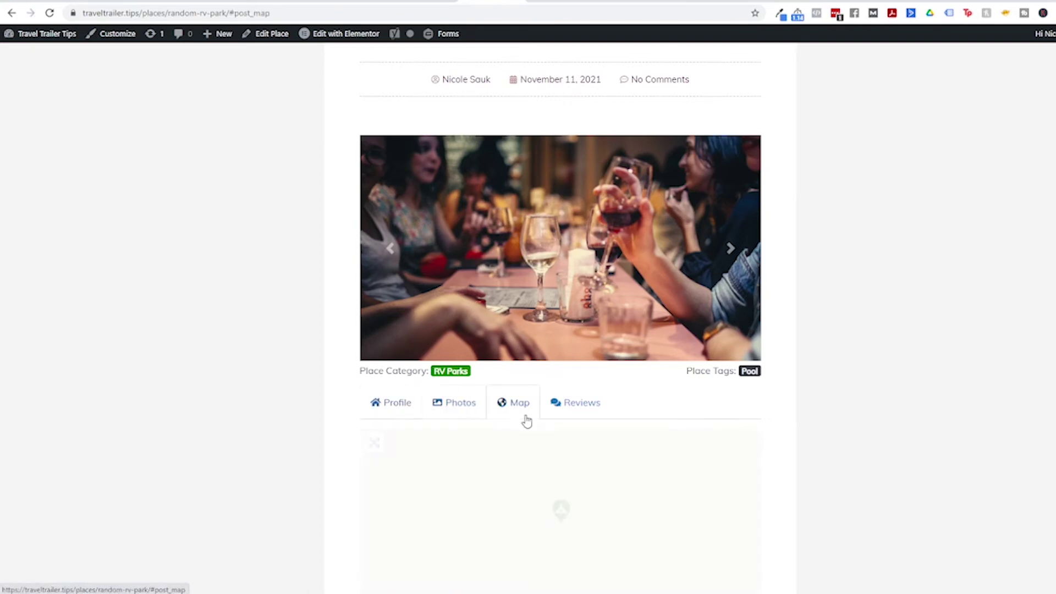
pyautogui.scroll(-2, 828, 432)
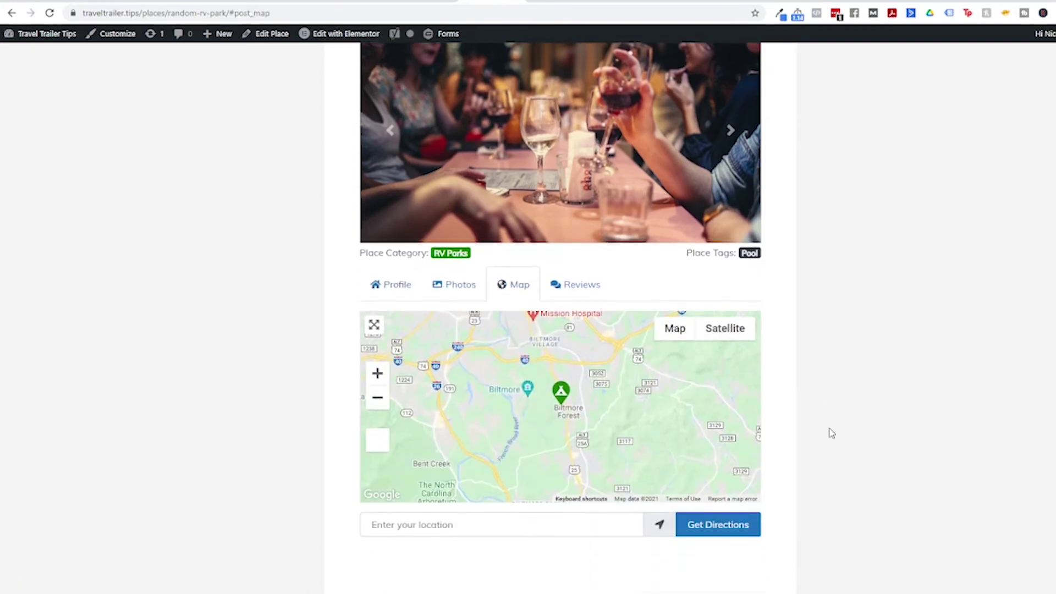
pyautogui.click(575, 290)
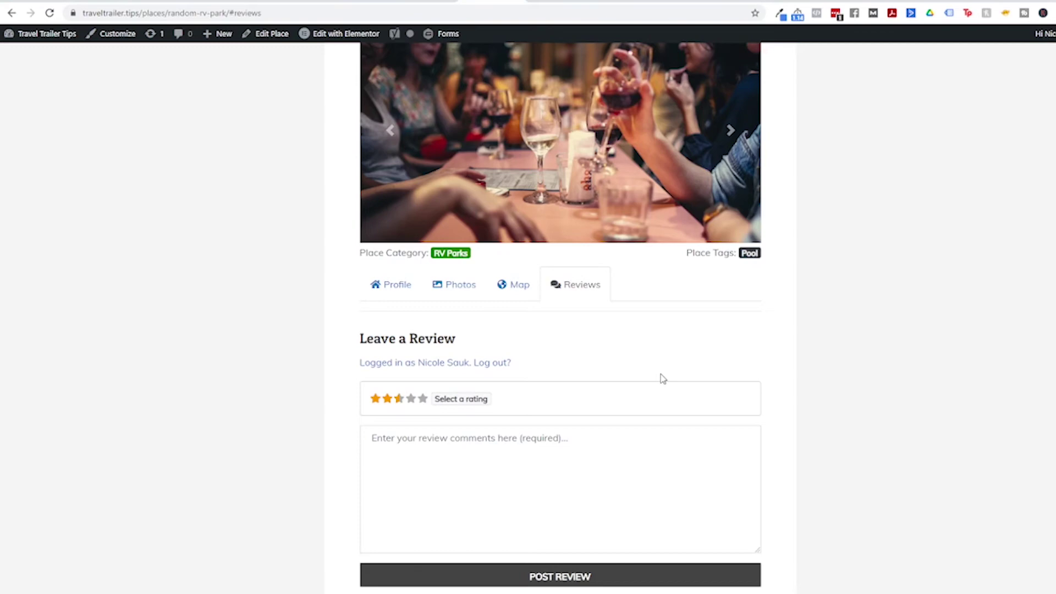
# Open the RV Parks category archive, dismiss its hints panel, then go back to the Dashboard
pyautogui.click(463, 255)
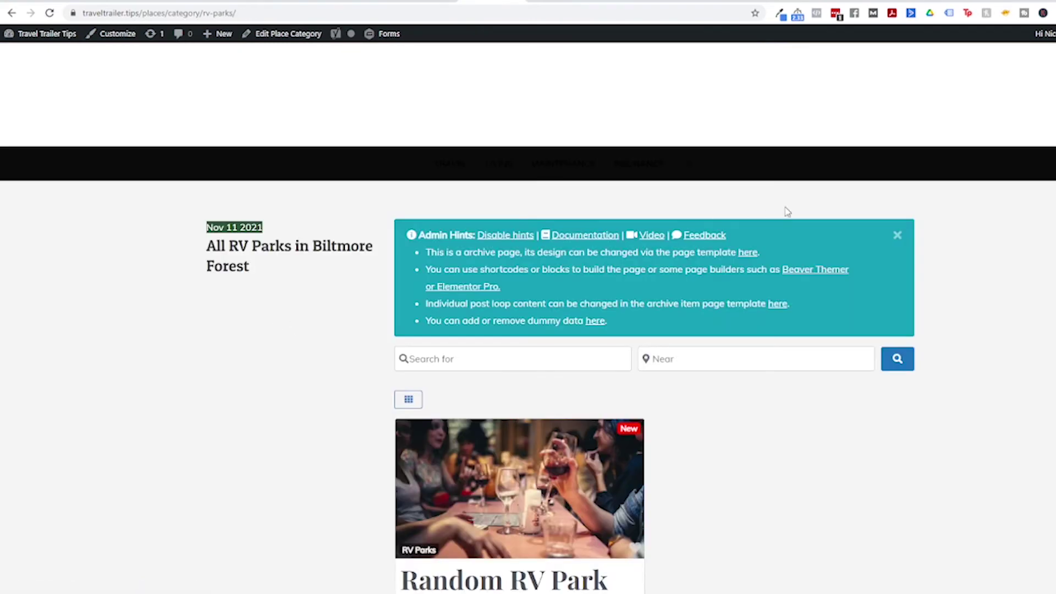
pyautogui.click(897, 235)
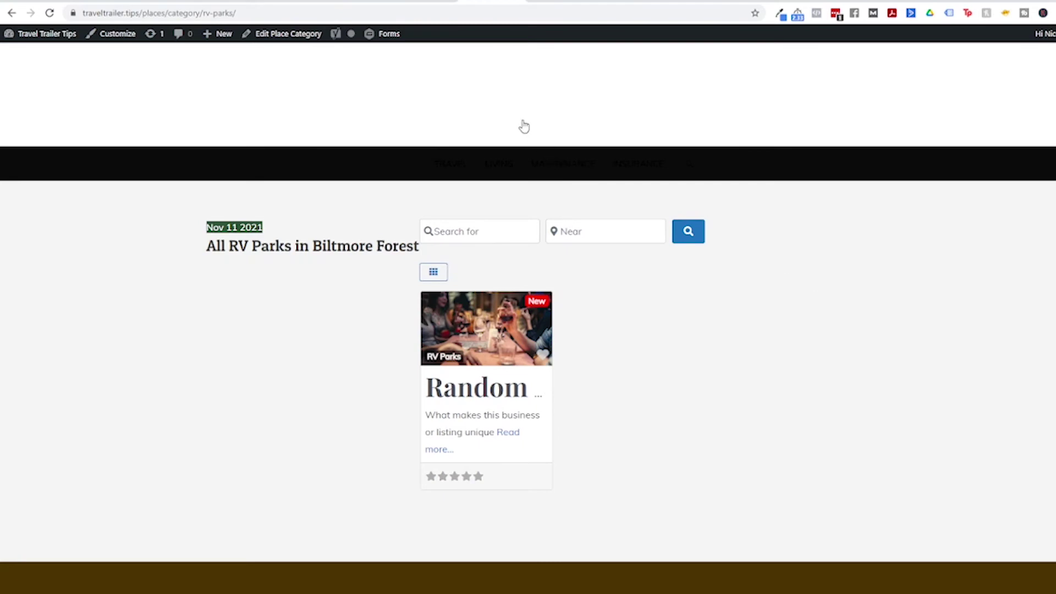
pyautogui.click(61, 54)
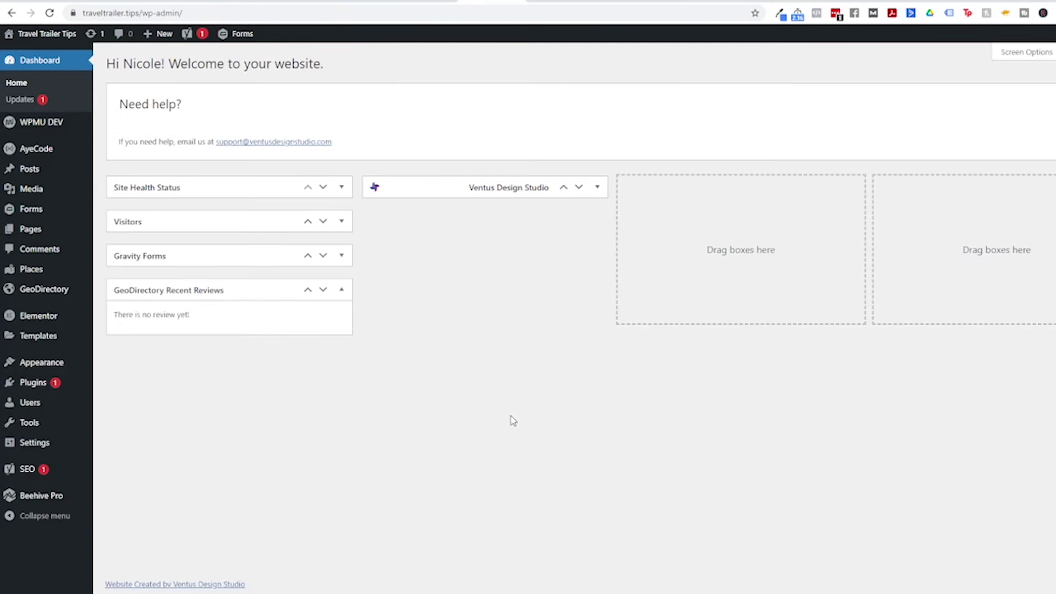
# Open Appearance > Widgets and search 'geo' in the Main Sidebar's block inserter
pyautogui.moveTo(50, 366)
pyautogui.click(165, 397)
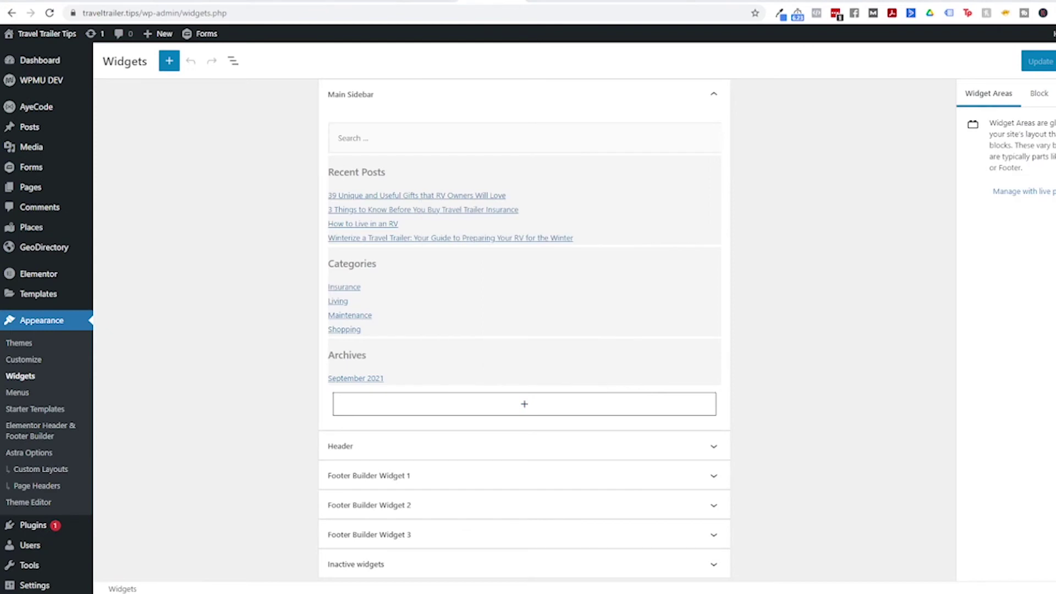
pyautogui.click(523, 407)
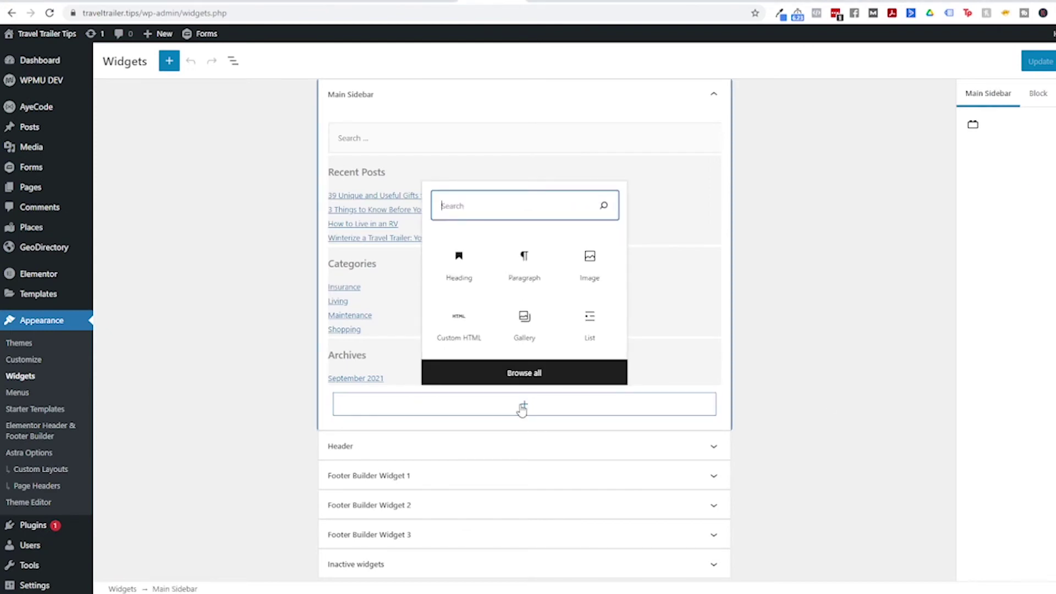
pyautogui.write('geo')
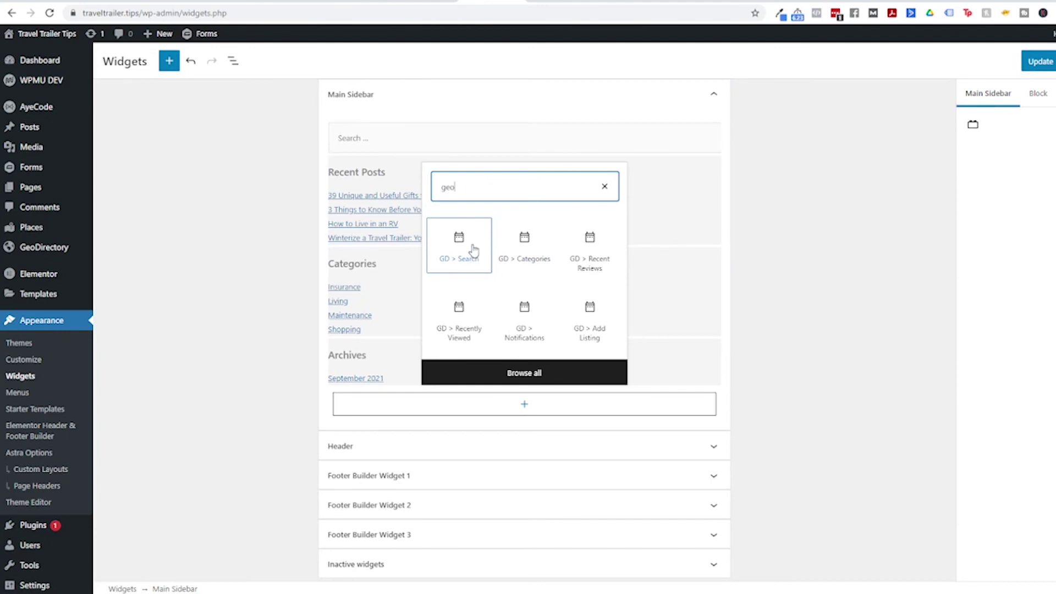
# Add the GD > Search block to the Main Sidebar
pyautogui.click(473, 250)
pyautogui.scroll(-5, 506, 468)
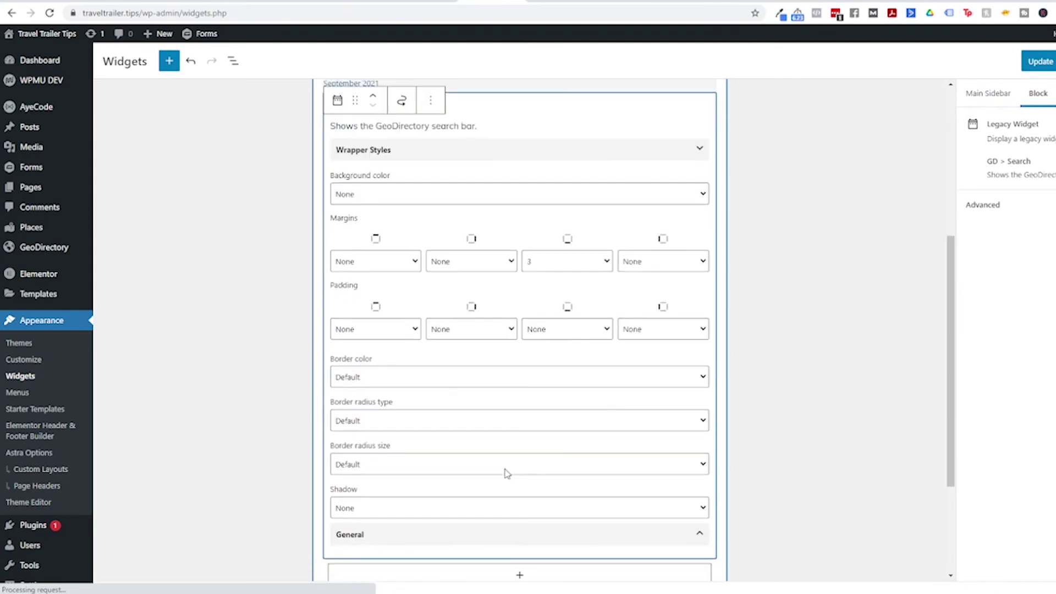
pyautogui.scroll(-3, 505, 473)
# Add the GD > Categories block below it, then reopen and close the inserter without adding anything
pyautogui.click(512, 407)
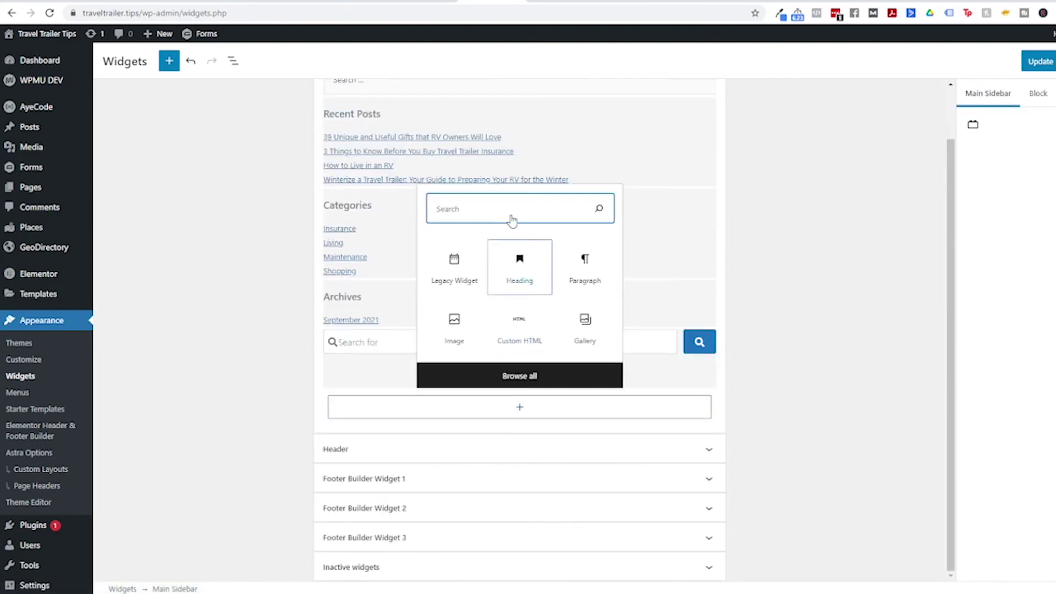
pyautogui.write('geo')
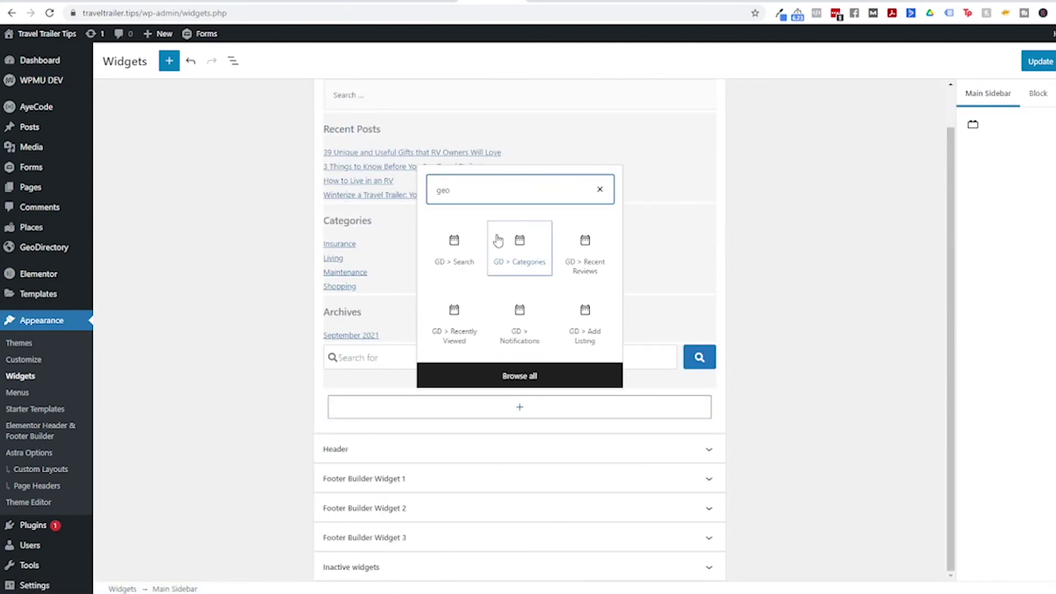
pyautogui.click(497, 240)
pyautogui.scroll(-4, 511, 424)
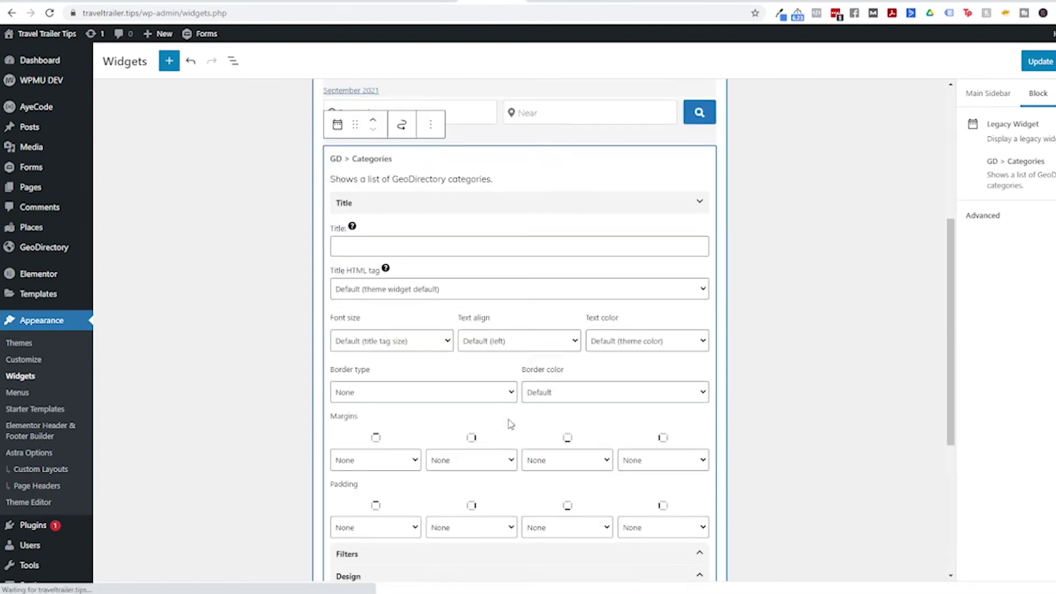
pyautogui.click(512, 416)
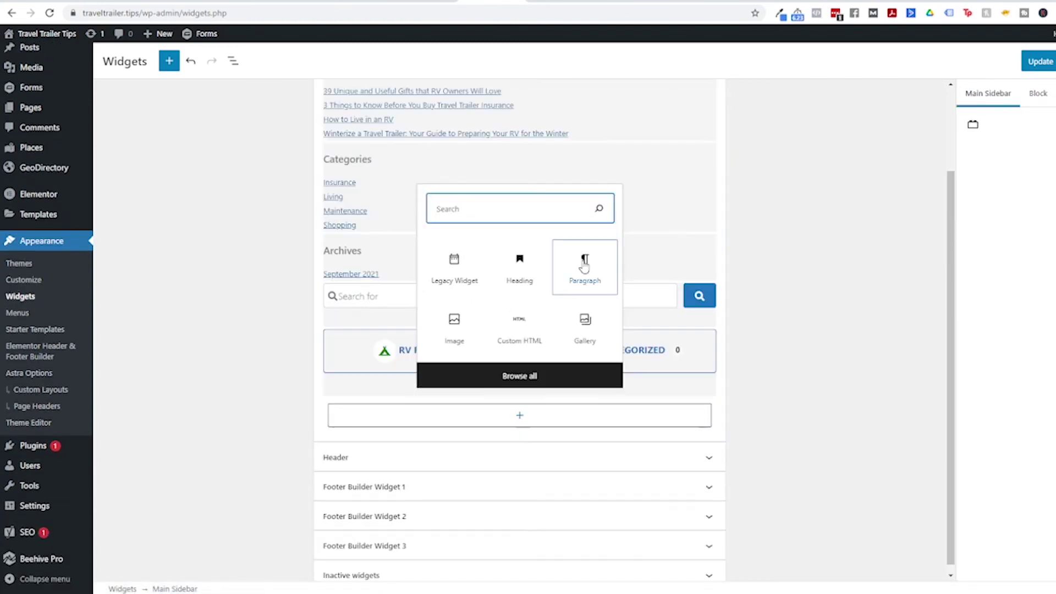
pyautogui.write('geo')
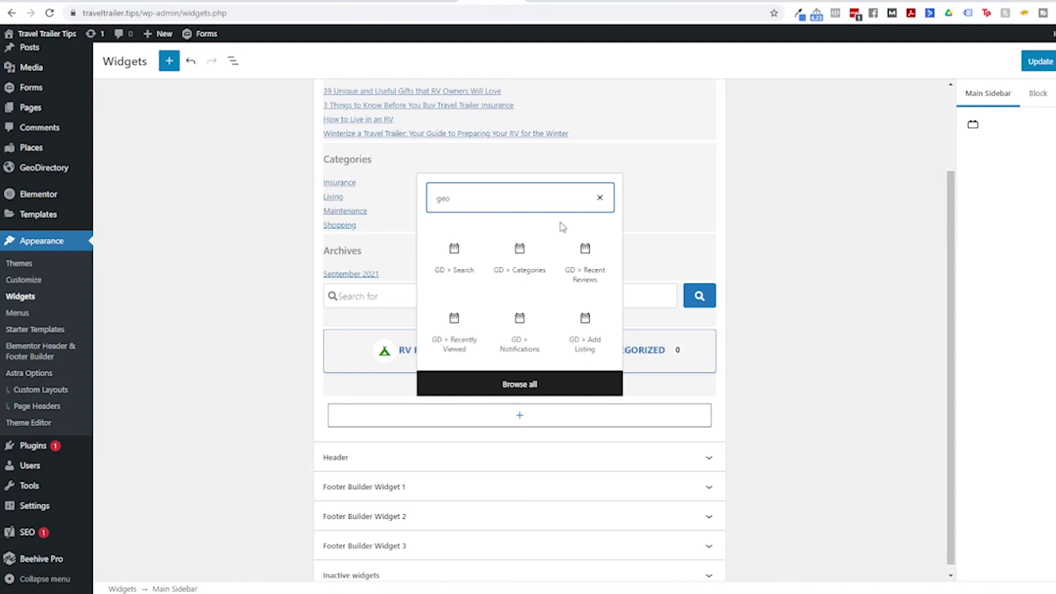
pyautogui.click(214, 299)
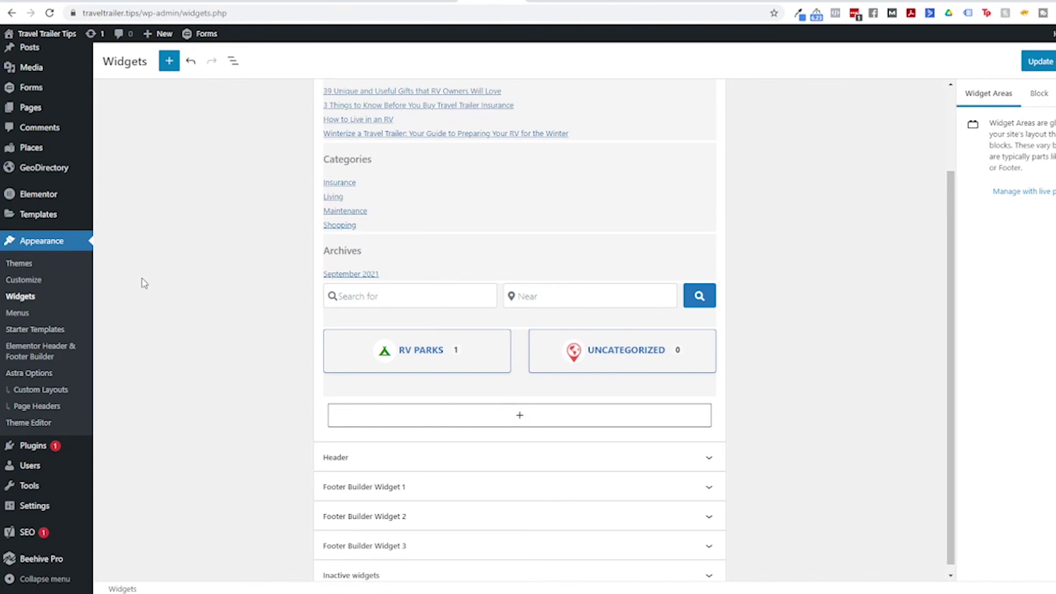
# Go to Appearance > Menus, leave the widgets screen, and load the Main Navigation menu
pyautogui.click(67, 314)
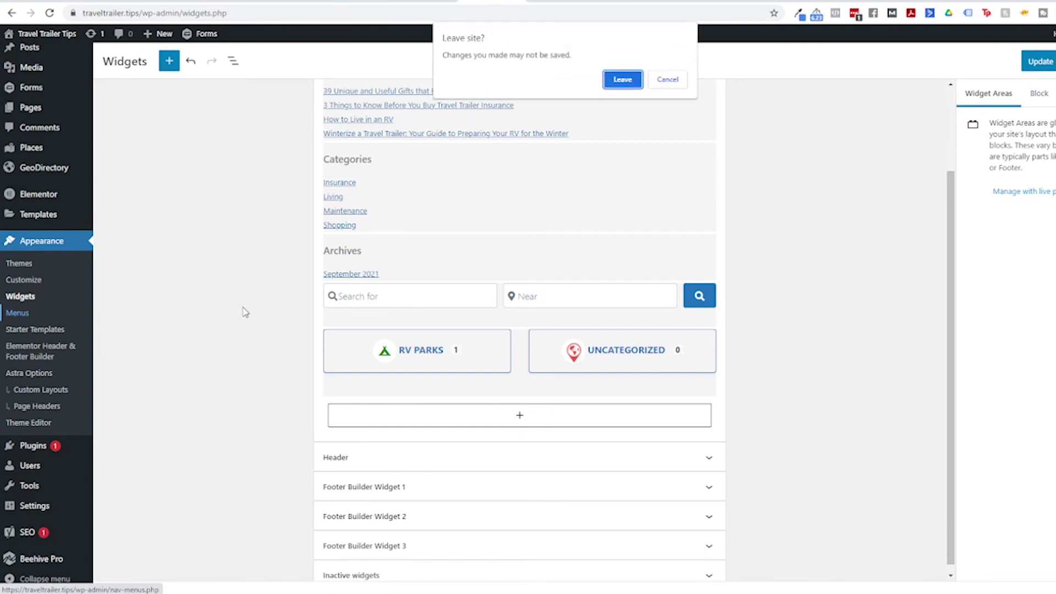
pyautogui.click(622, 80)
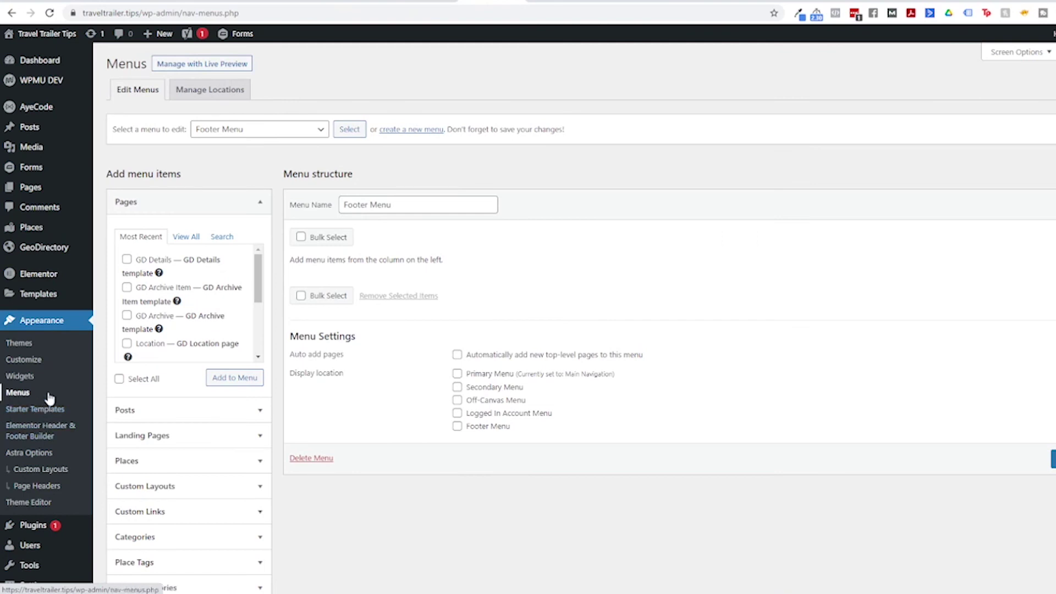
pyautogui.click(255, 132)
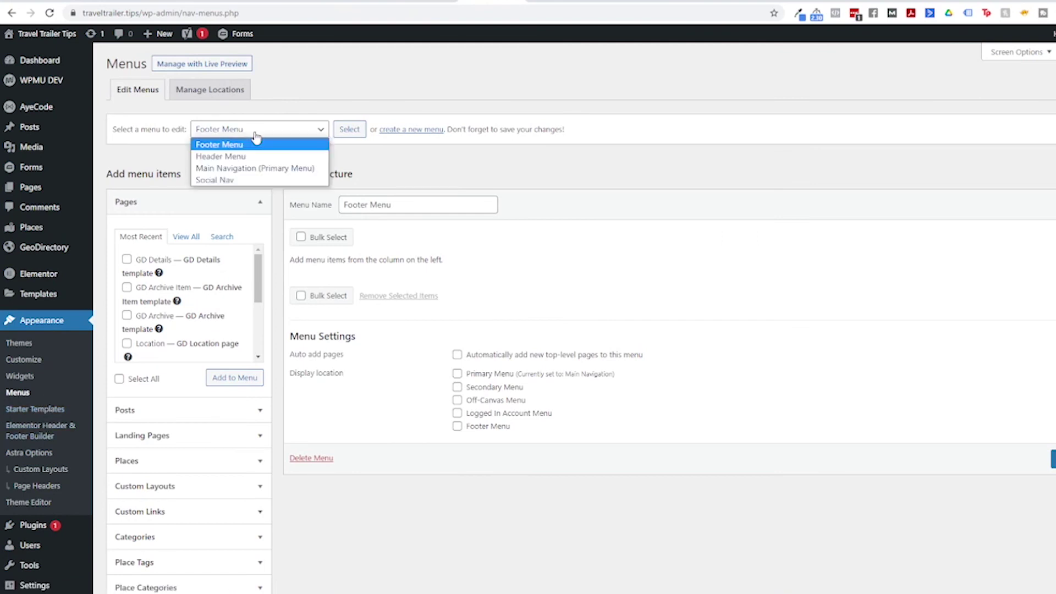
pyautogui.click(267, 170)
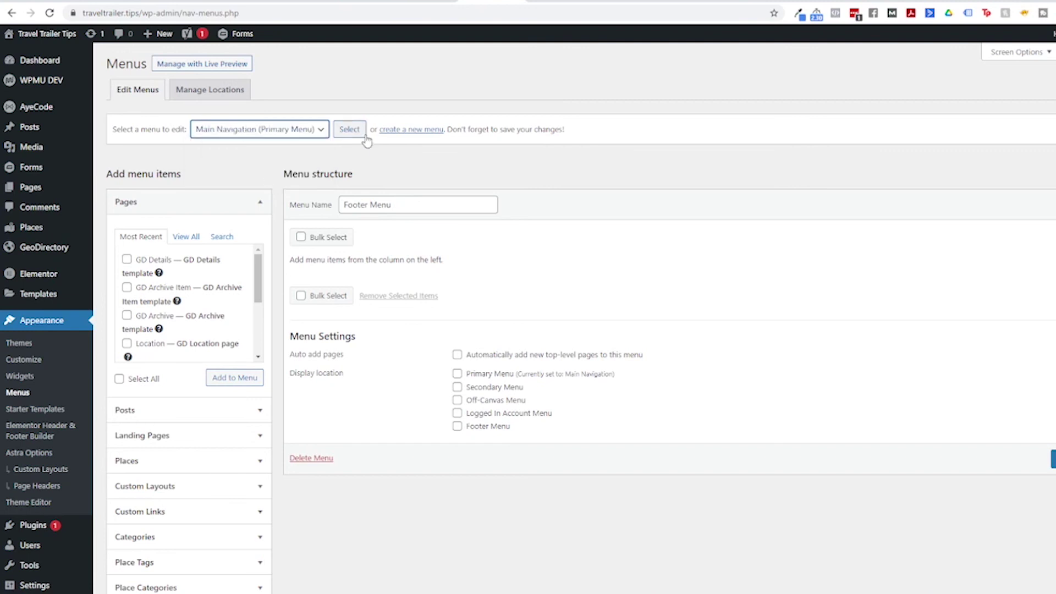
pyautogui.click(350, 130)
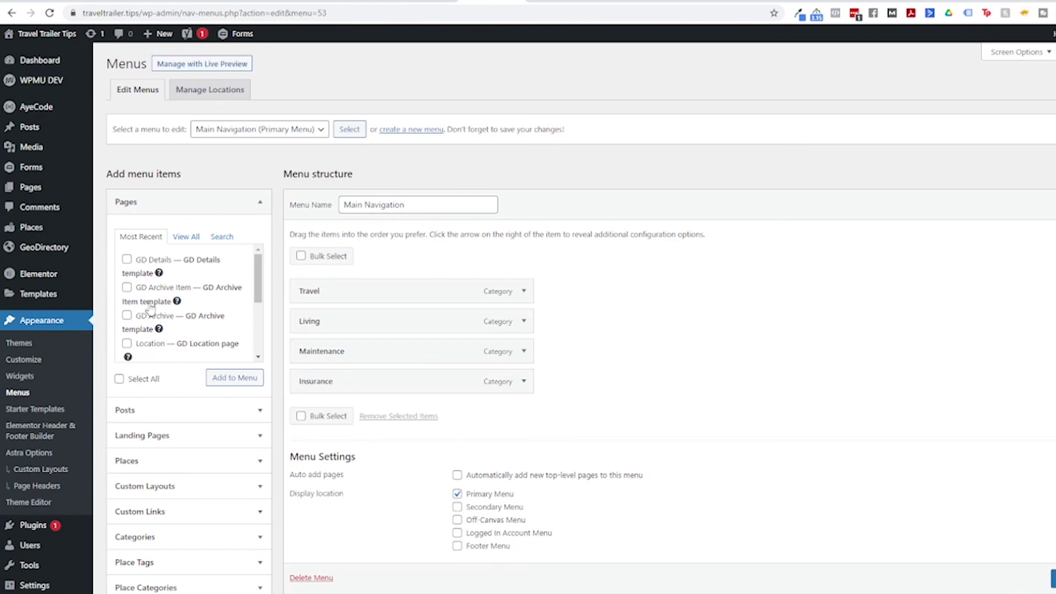
pyautogui.scroll(-1, 157, 326)
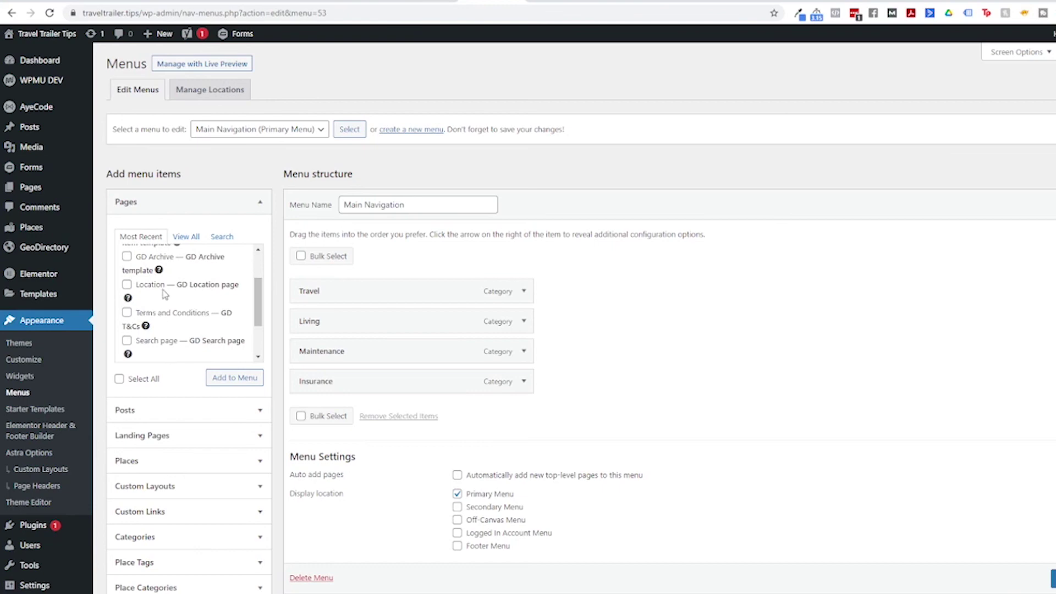
pyautogui.scroll(-1, 174, 324)
pyautogui.scroll(2, 174, 319)
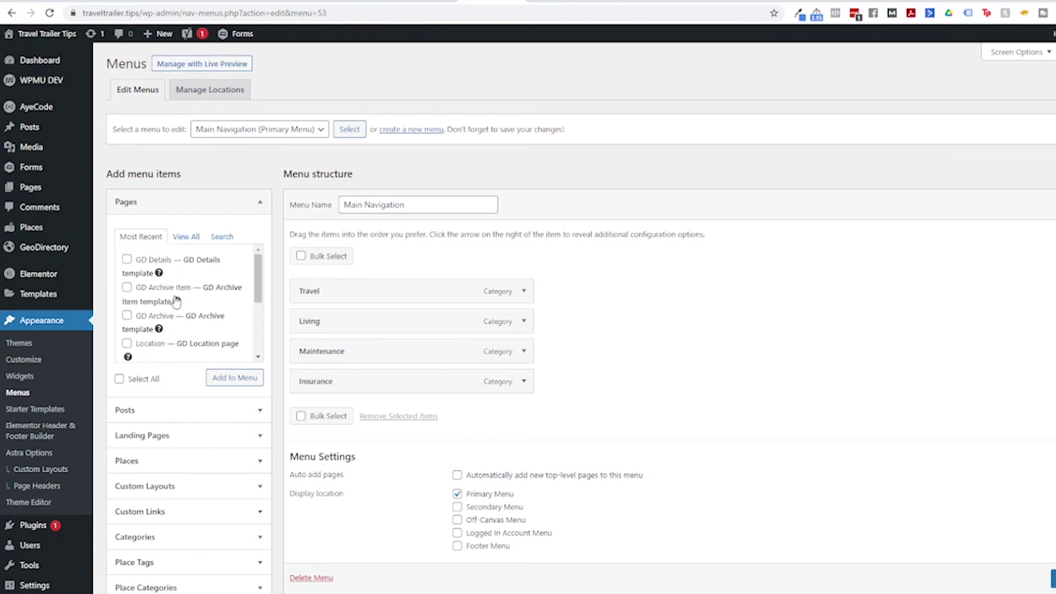
pyautogui.click(185, 237)
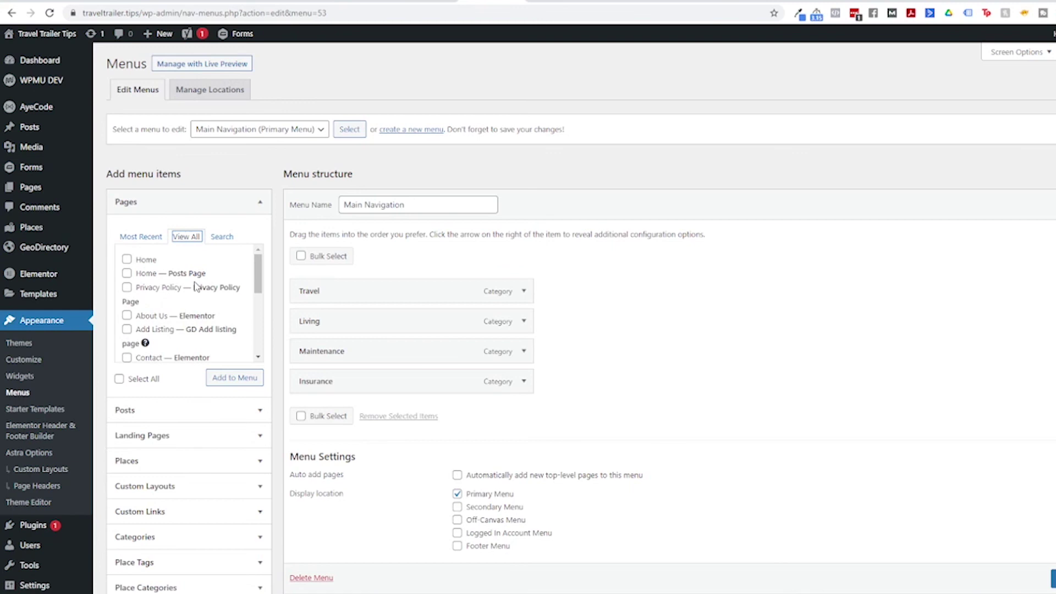
pyautogui.scroll(-2, 194, 281)
pyautogui.scroll(2, 193, 282)
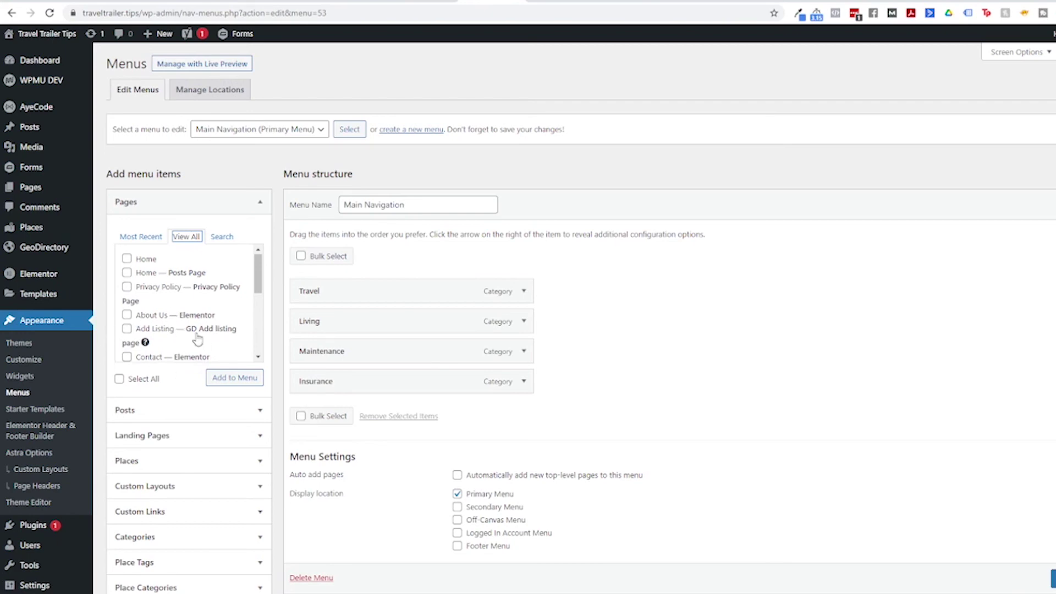
pyautogui.scroll(-3, 198, 339)
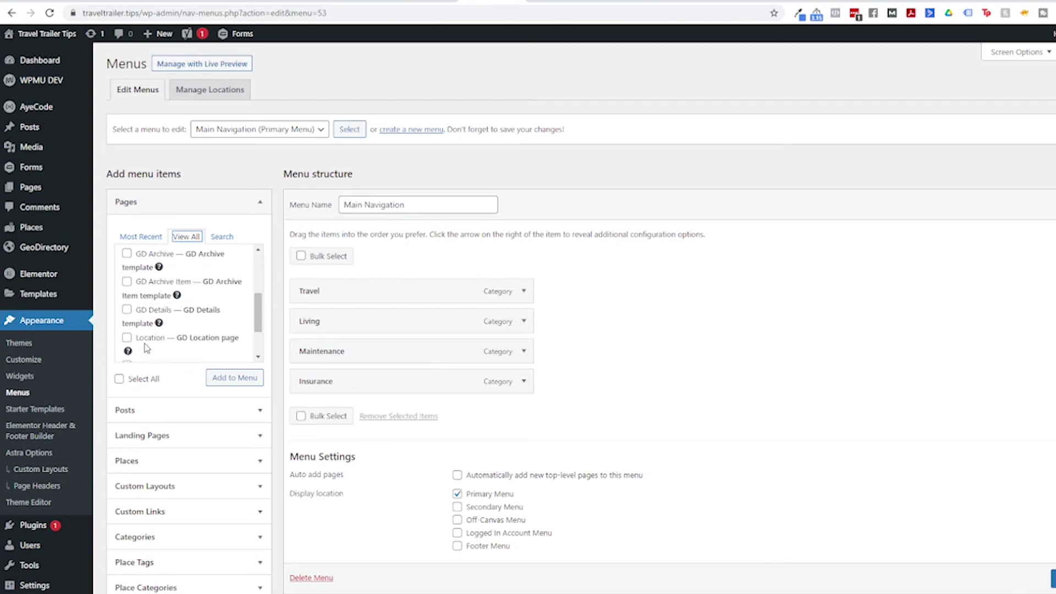
pyautogui.scroll(-2, 147, 347)
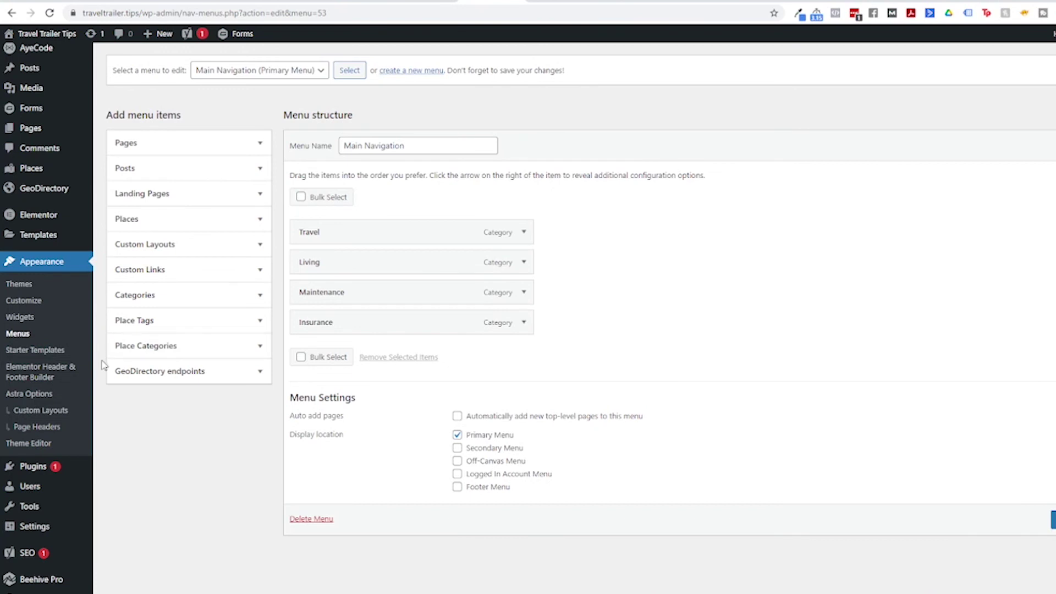
# Browse the Place Tags, Place Categories and GeoDirectory Endpoints panels in the menu editor
pyautogui.click(198, 330)
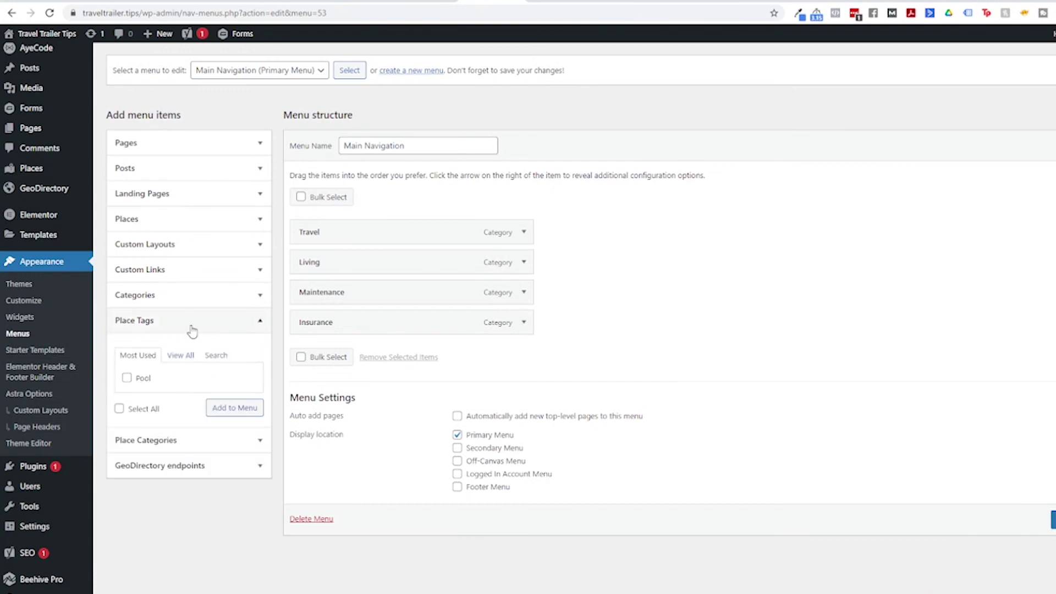
pyautogui.click(194, 329)
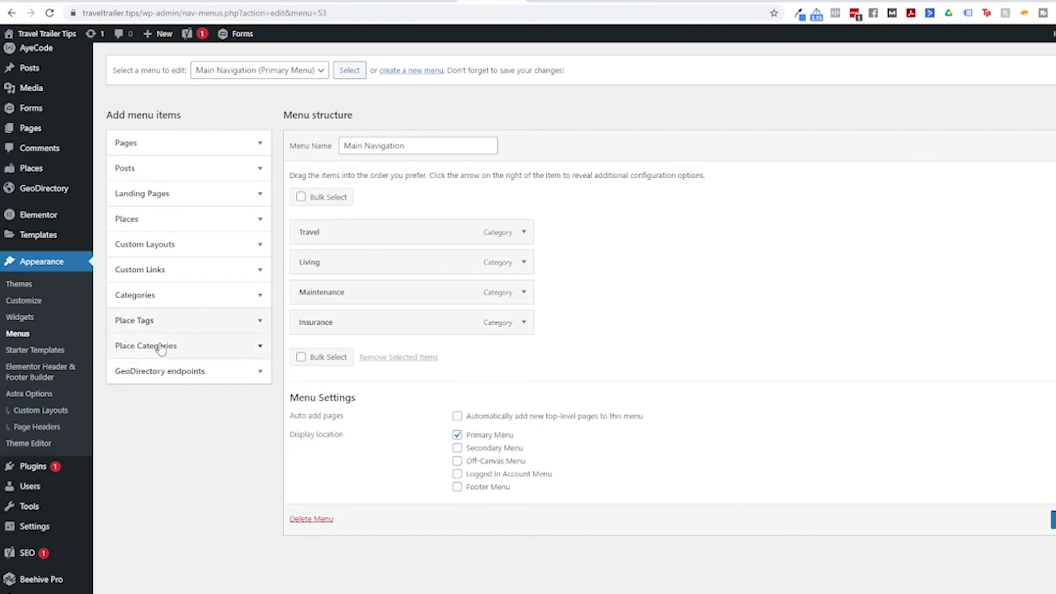
pyautogui.click(160, 346)
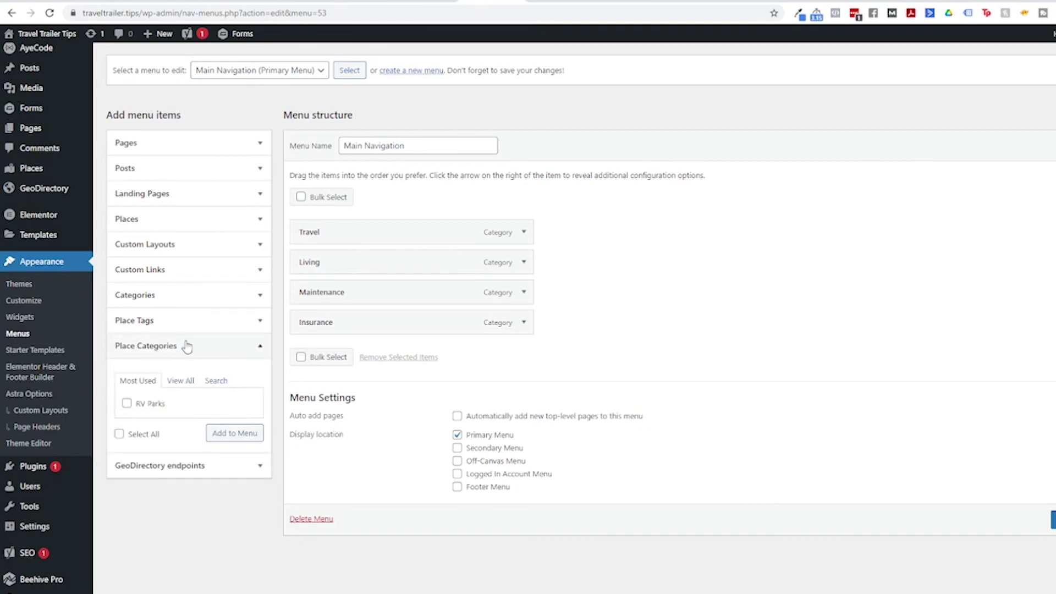
pyautogui.click(186, 345)
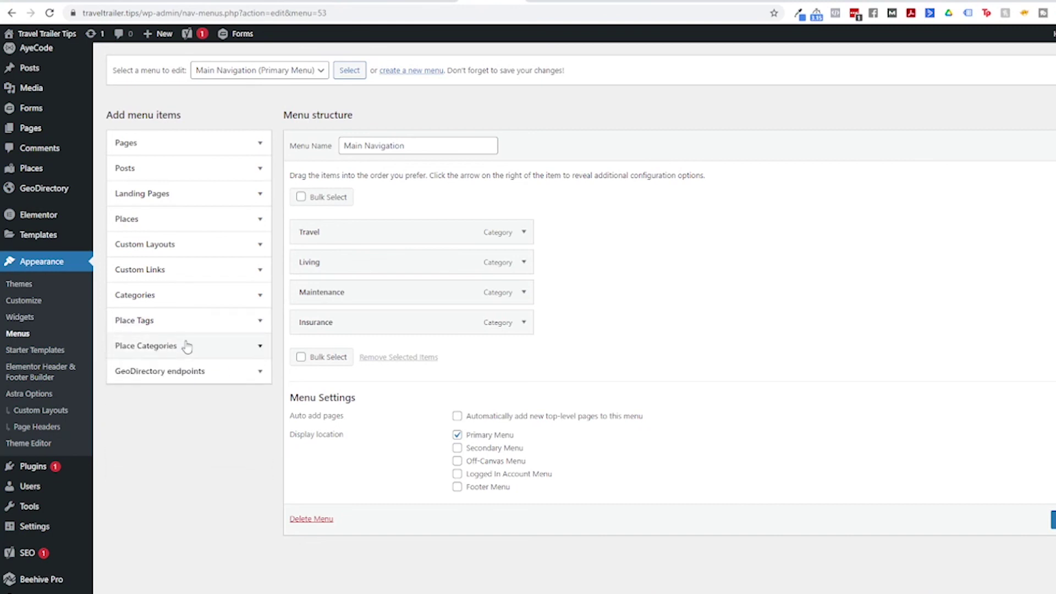
pyautogui.click(188, 373)
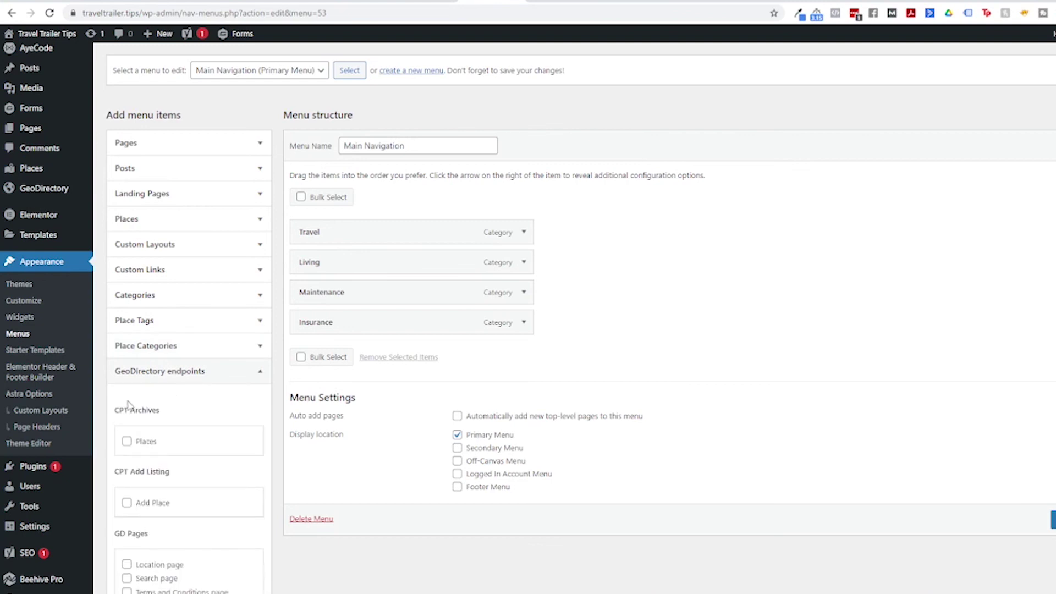
pyautogui.scroll(-1, 159, 408)
pyautogui.scroll(-1, 181, 397)
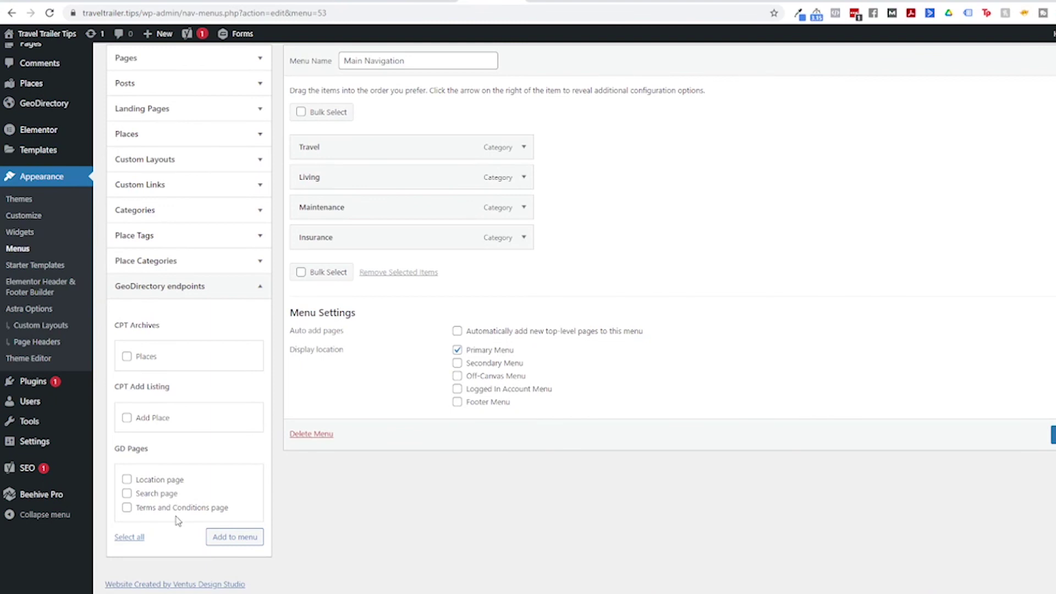
# Add the RV Parks place category to Main Navigation, save the menu, and visit the site
pyautogui.click(58, 268)
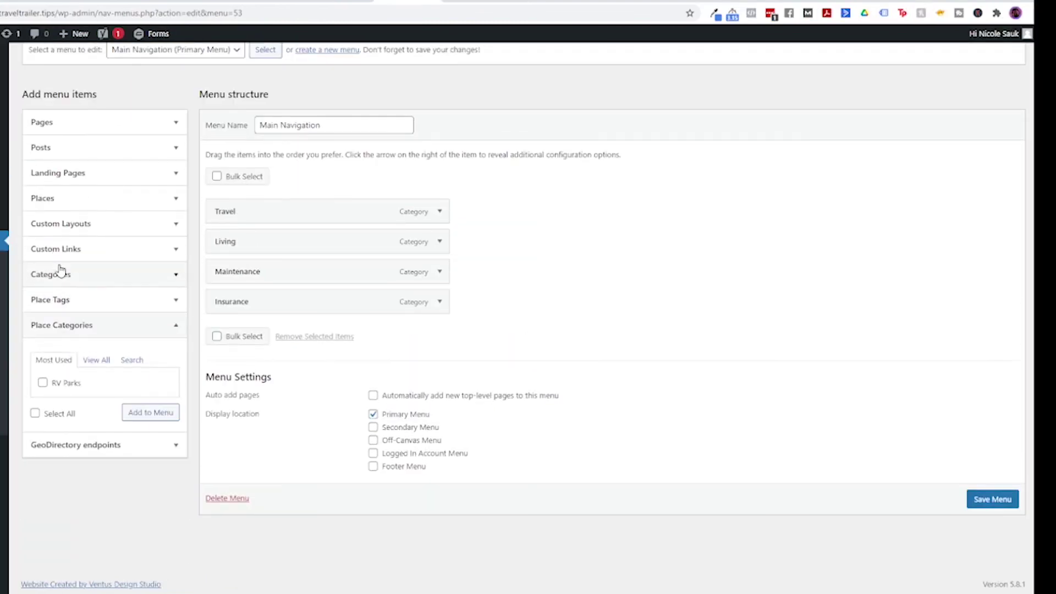
pyautogui.click(43, 383)
pyautogui.click(143, 414)
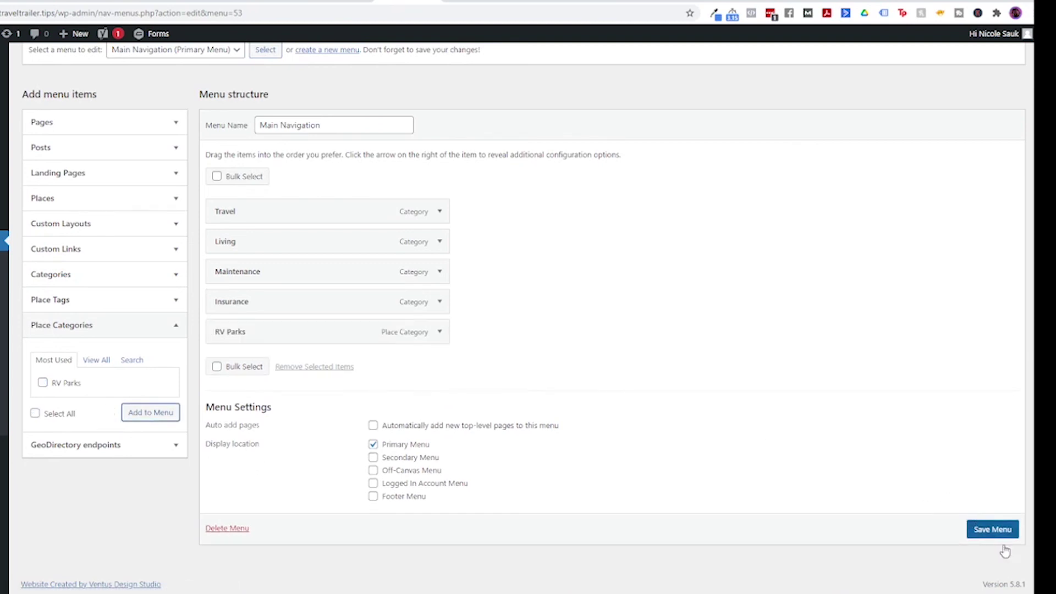
pyautogui.click(1008, 538)
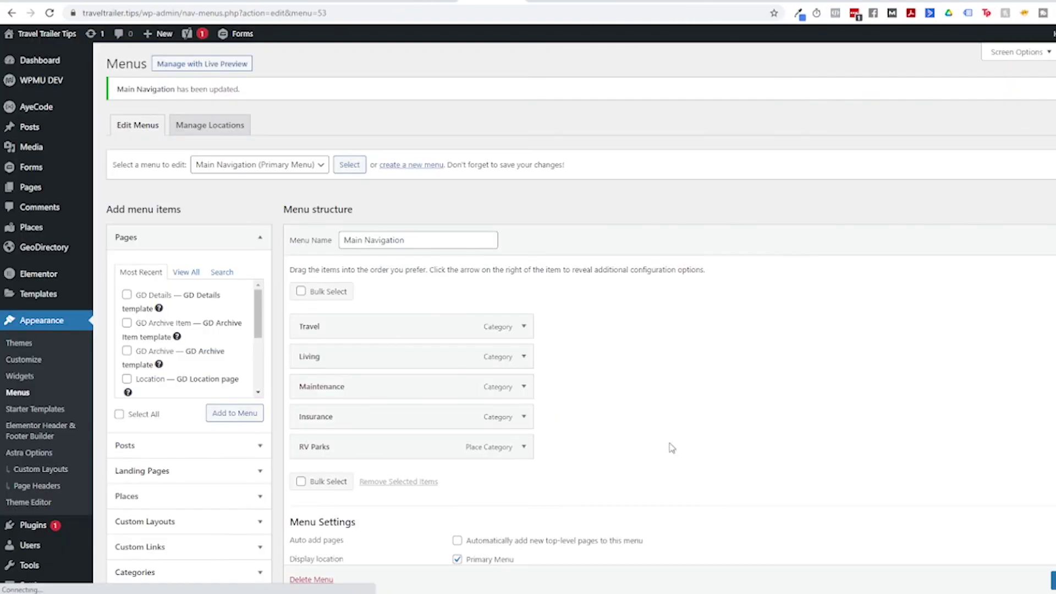
pyautogui.click(36, 52)
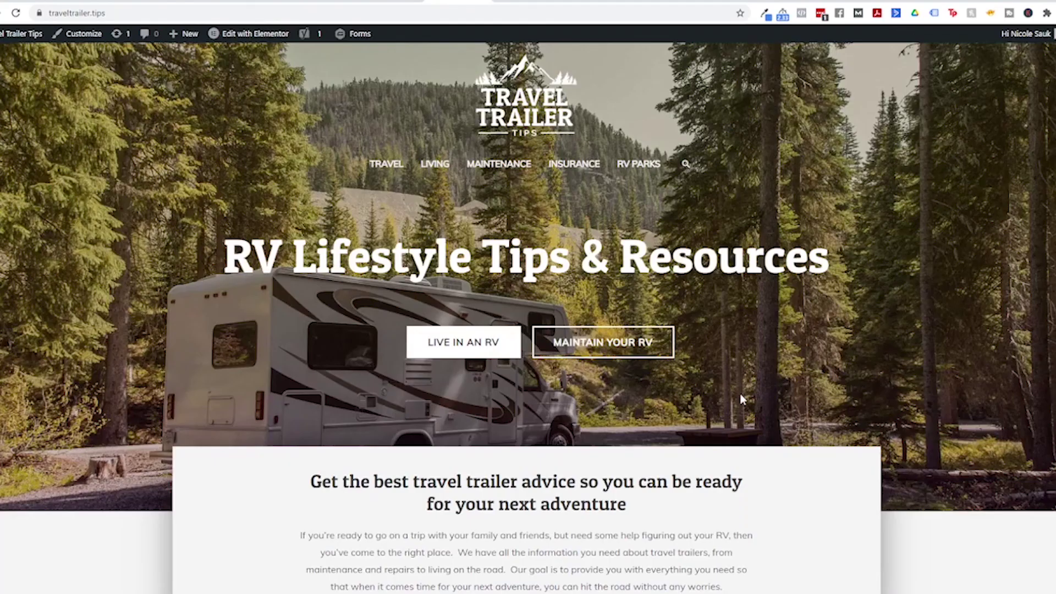
# Open RV PARKS from the site's main menu and dismiss the Admin Hints box
pyautogui.click(642, 168)
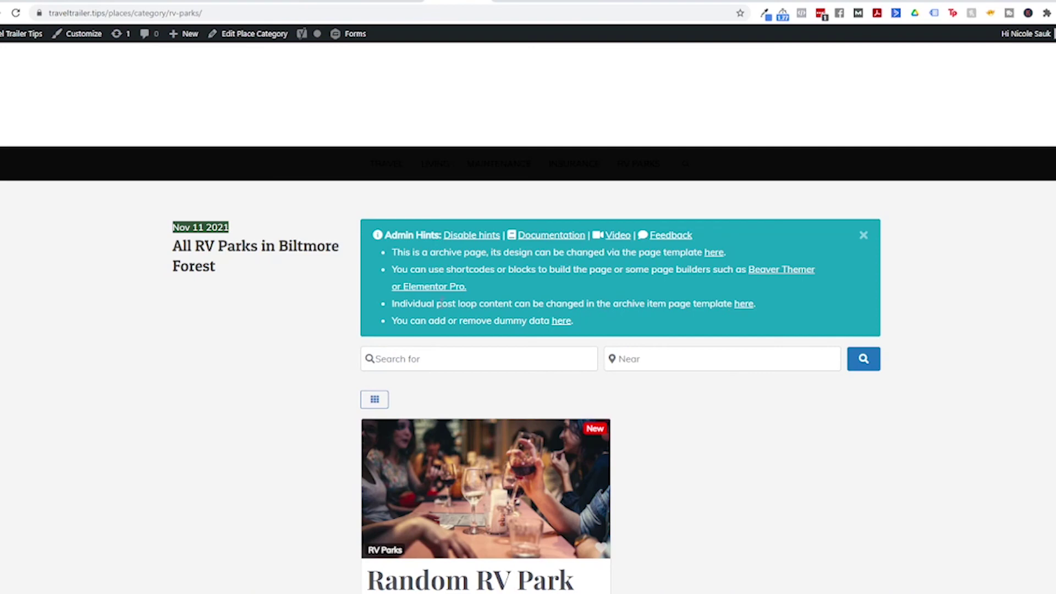
pyautogui.click(873, 242)
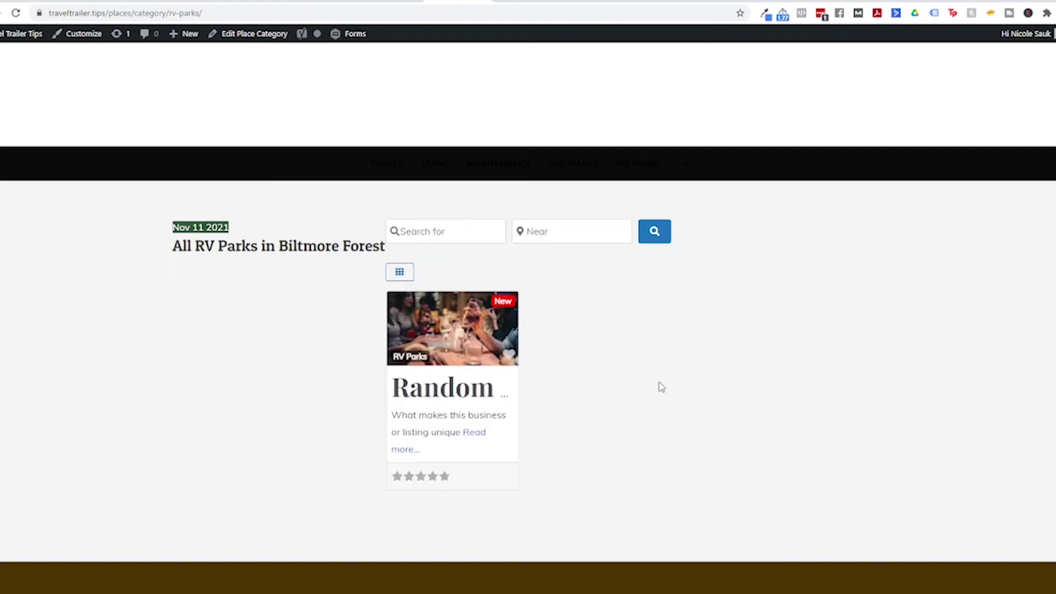